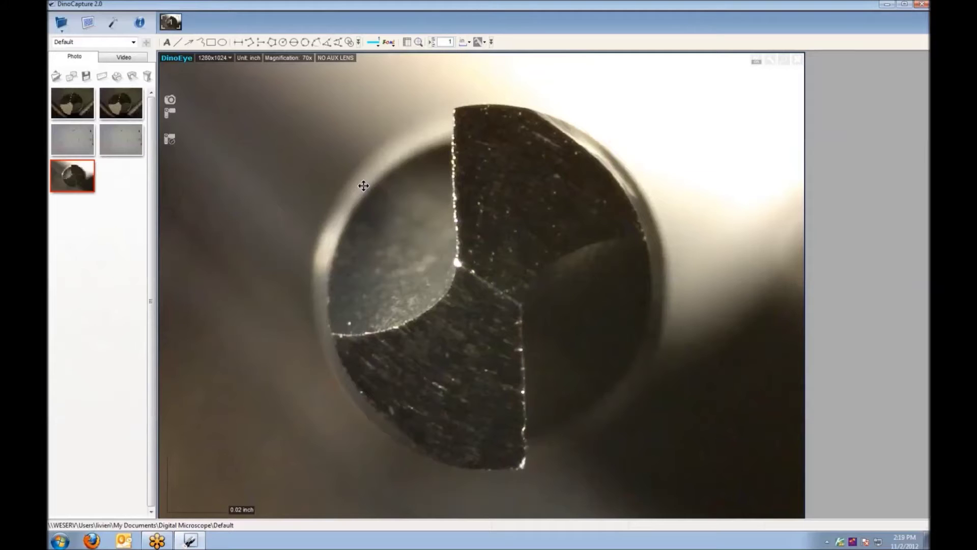
Step: Capture a snapshot of the live drill tip, review the saved image, and close it
mouse_move(80, 188)
click(176, 102)
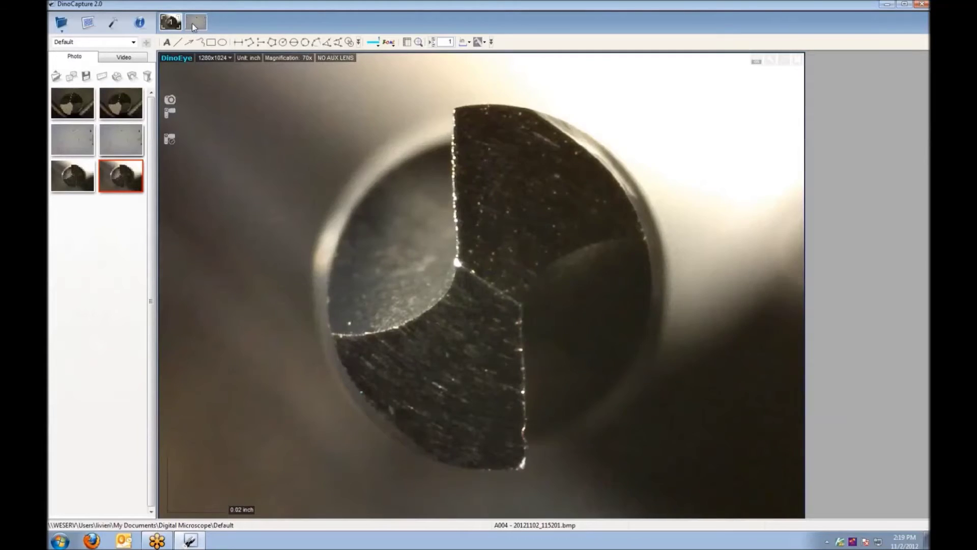
click(192, 23)
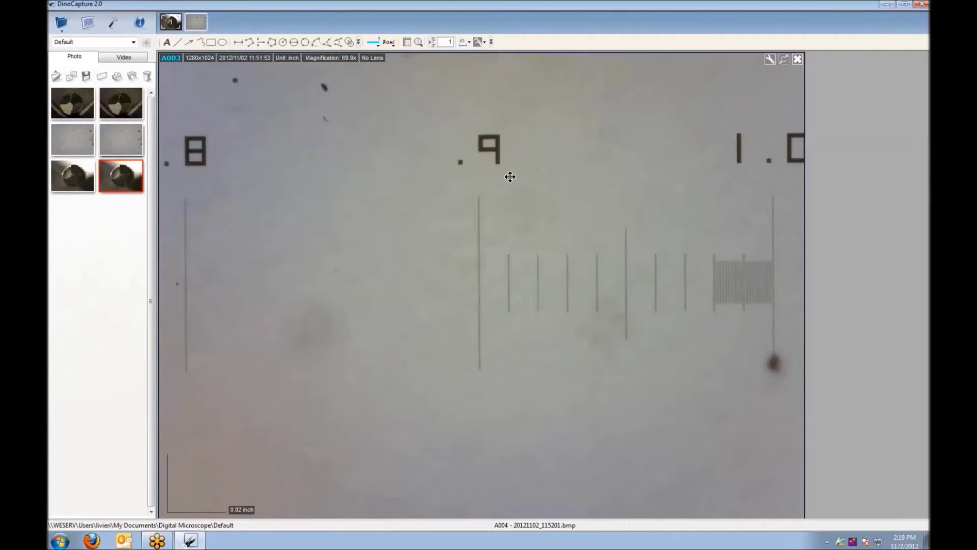
click(797, 59)
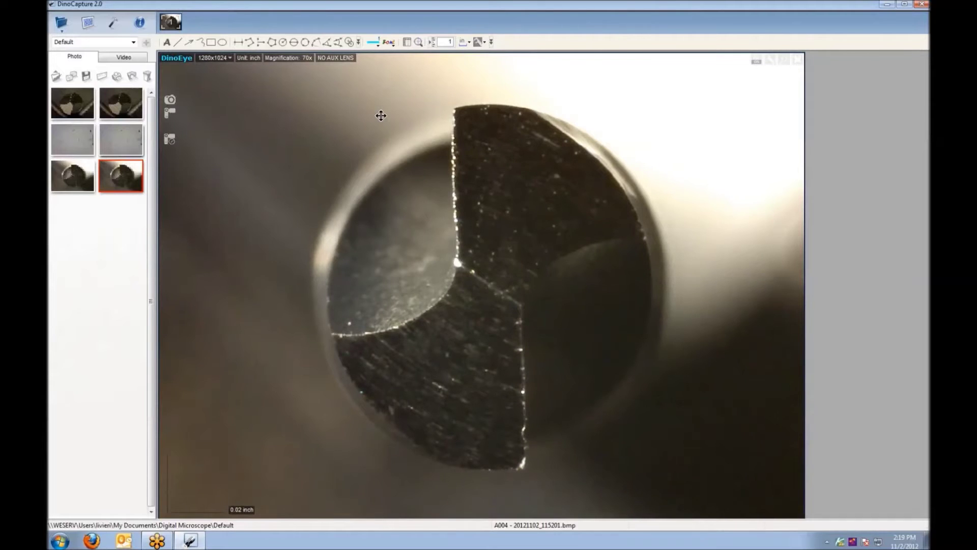
click(358, 43)
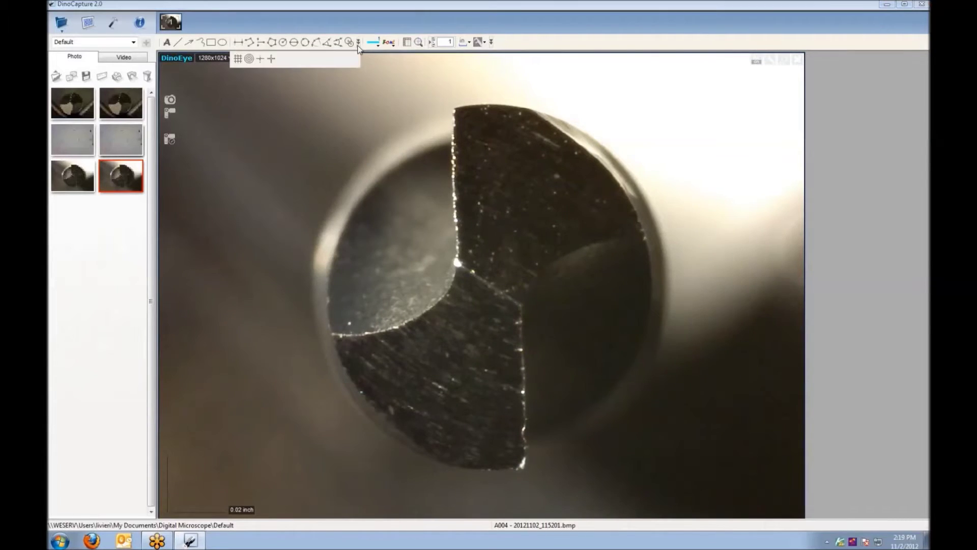
Step: Try the grid, circles, crosshair and cursor-line overlays, settling on the tick-marked Scale Crosshair
click(238, 60)
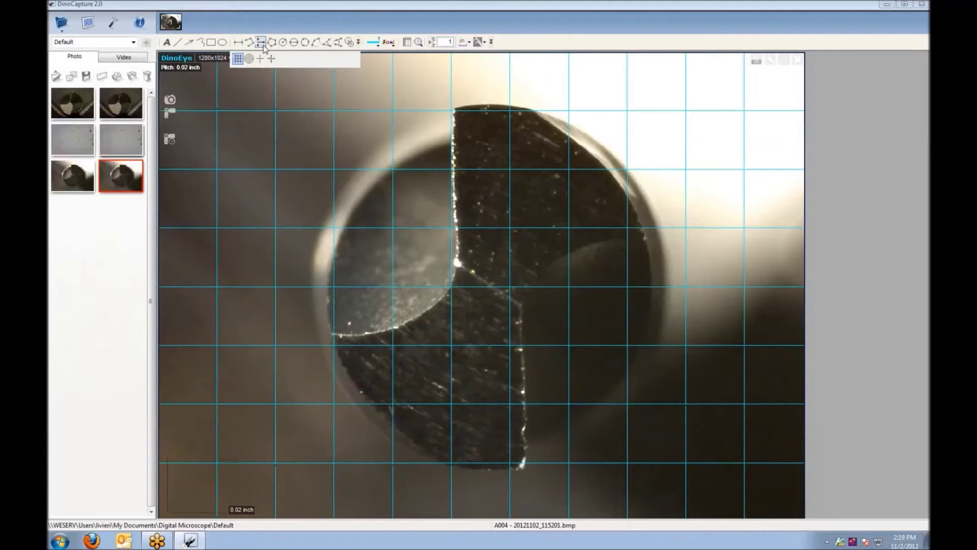
click(248, 59)
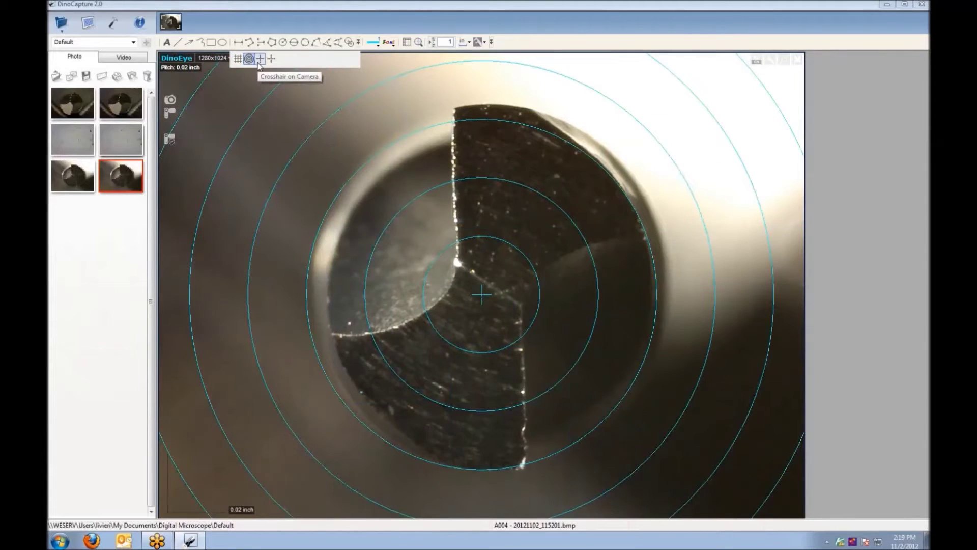
click(259, 59)
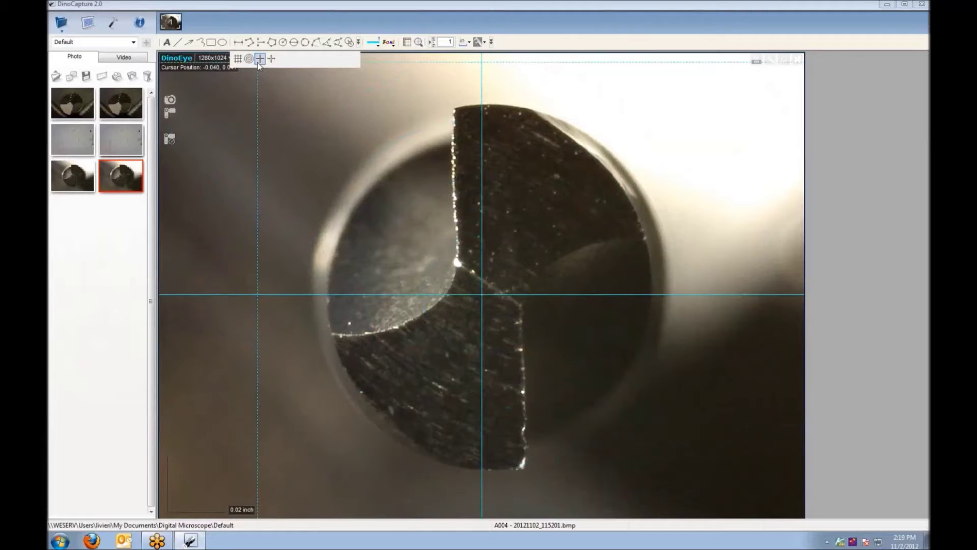
click(272, 59)
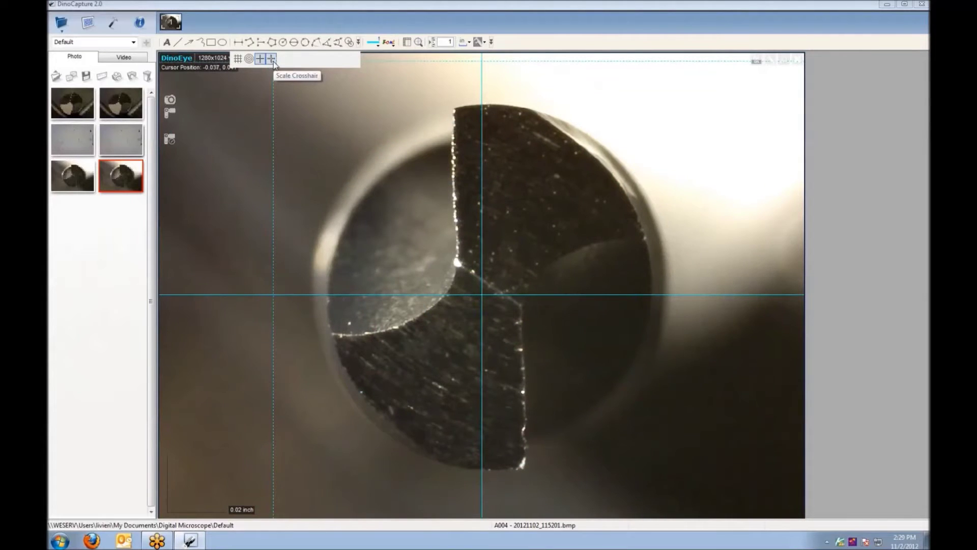
click(273, 61)
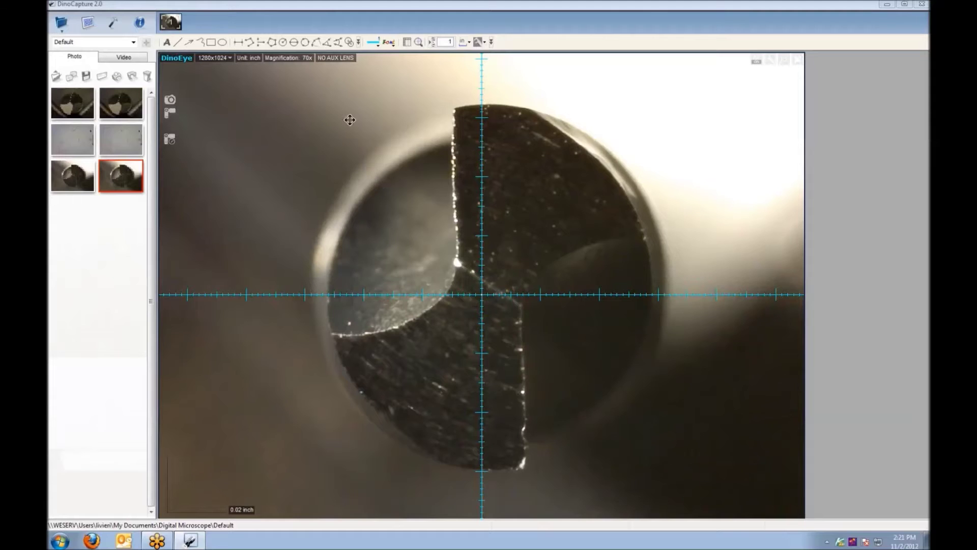
Step: Measure the drill's point angle along both cutting edges: FA0 122.335° and TA0 122.435°
click(337, 43)
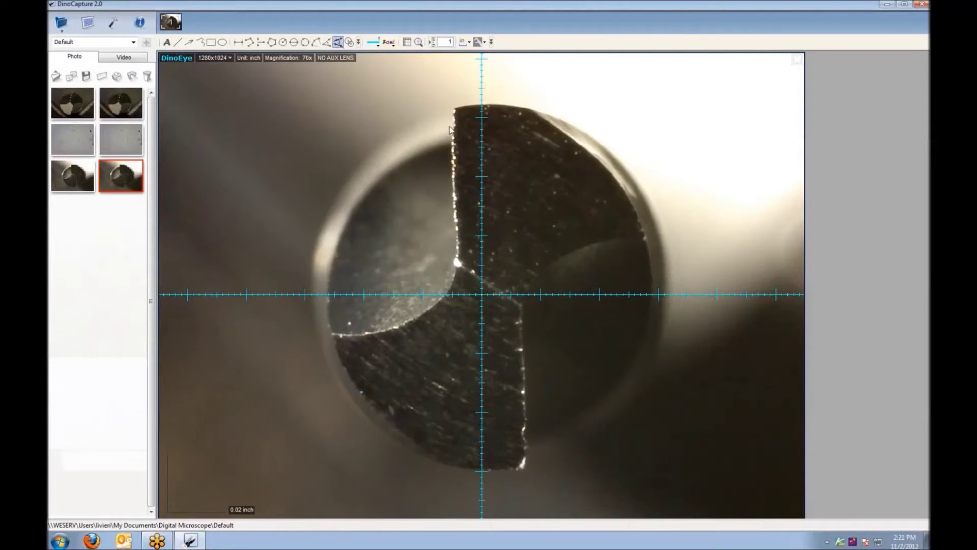
drag(456, 126, 457, 262)
click(512, 299)
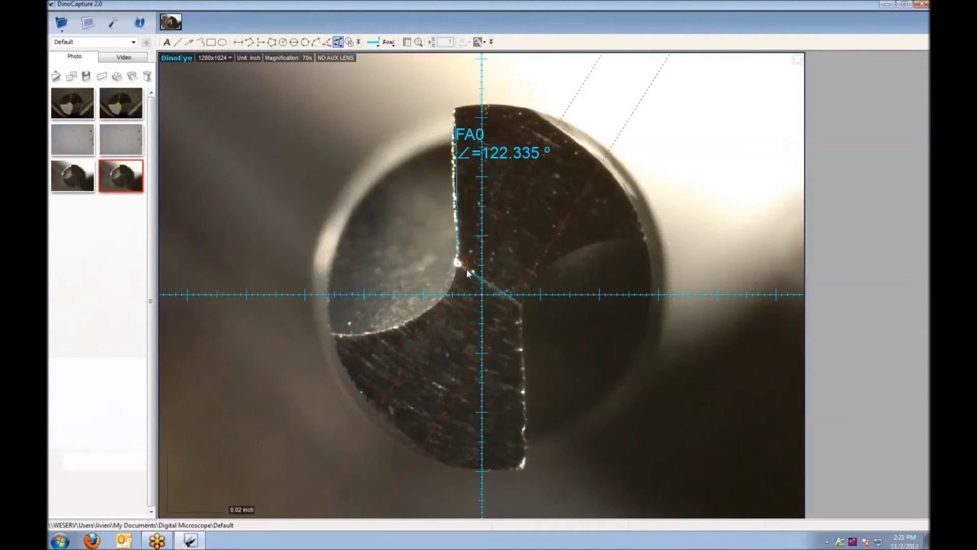
click(468, 274)
click(326, 41)
click(458, 263)
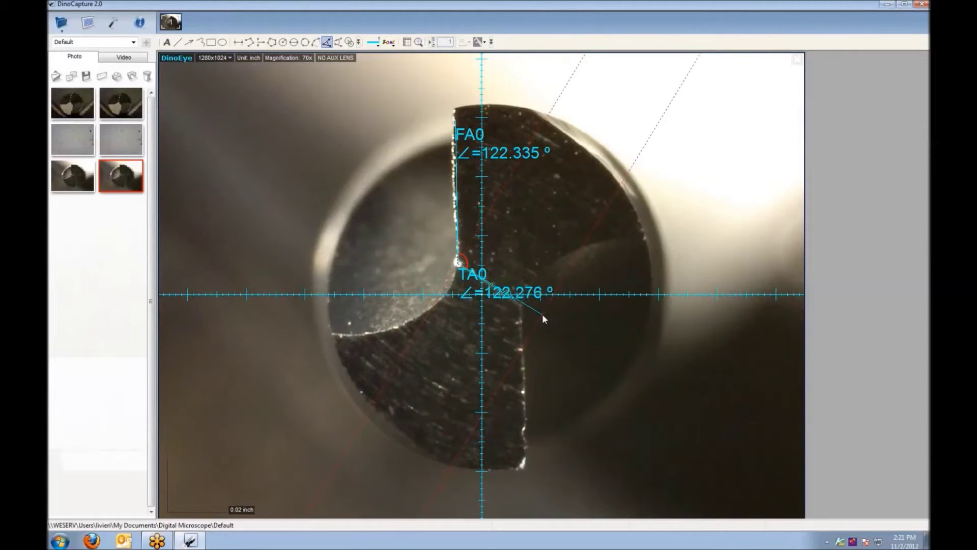
click(541, 314)
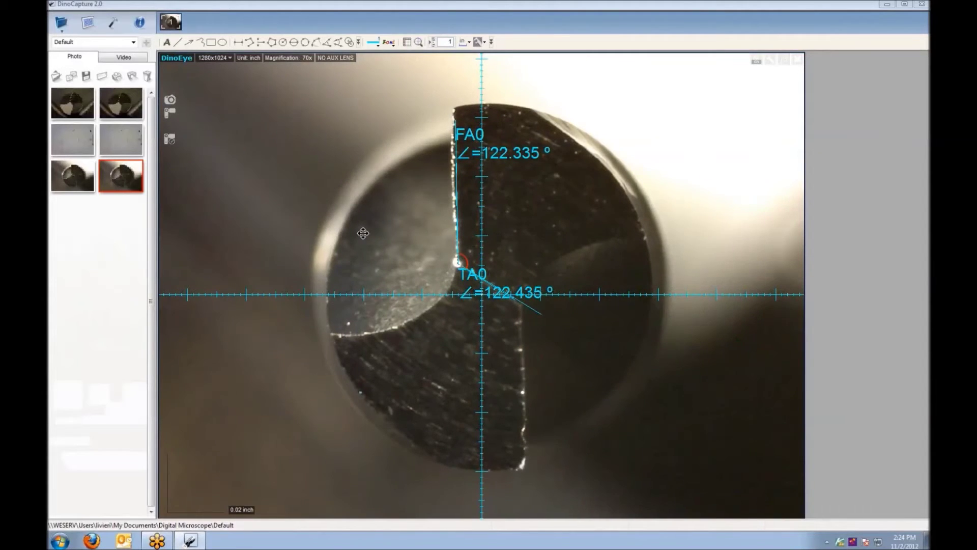
Step: Check the calibration profile list, leaving NO AUX LENS selected unchanged
click(484, 41)
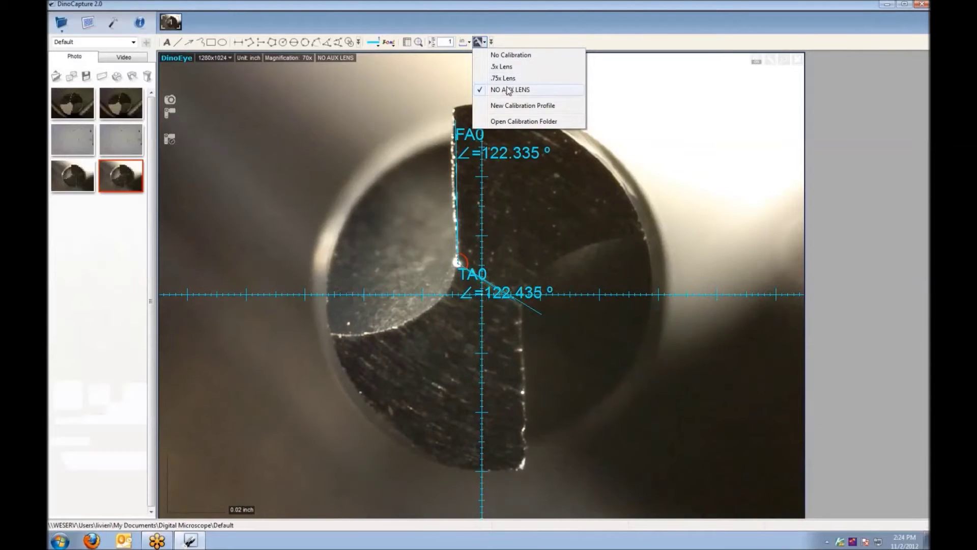
click(362, 135)
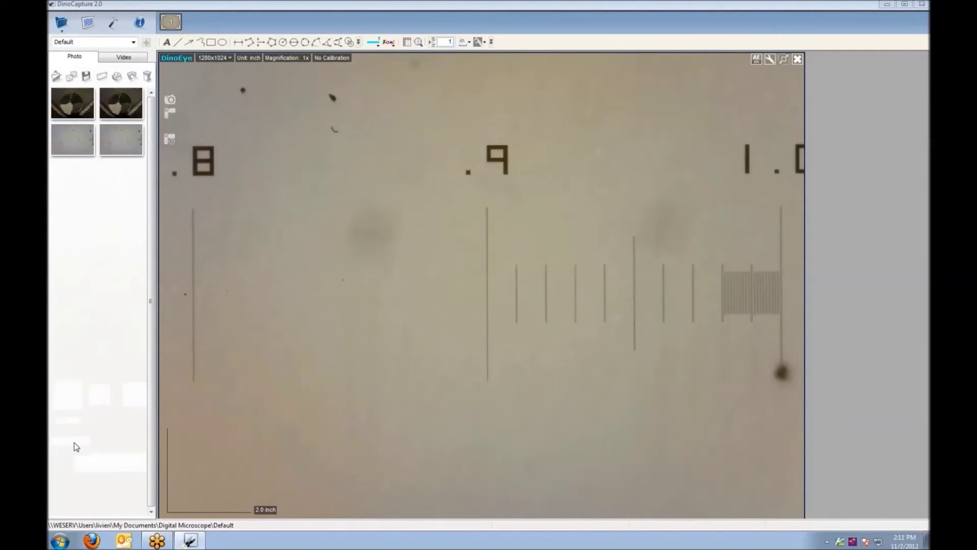
Step: Start a new calibration profile named 'NO AUX LENS'
click(485, 43)
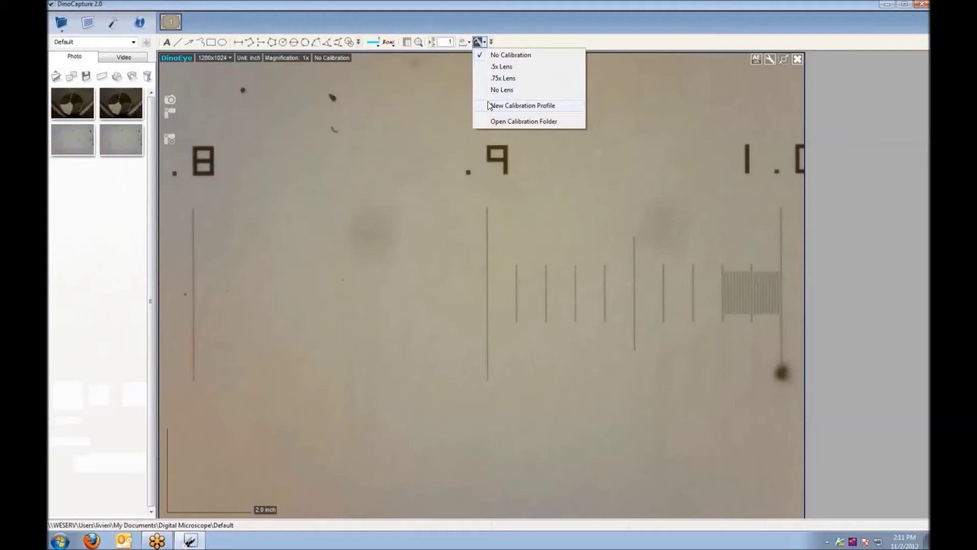
click(522, 106)
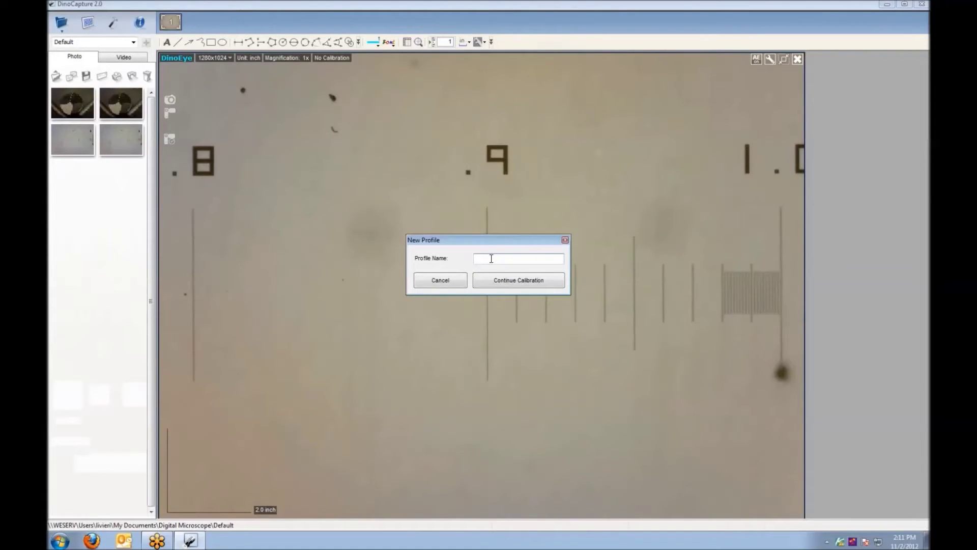
text(NO AUX LENS)
click(499, 280)
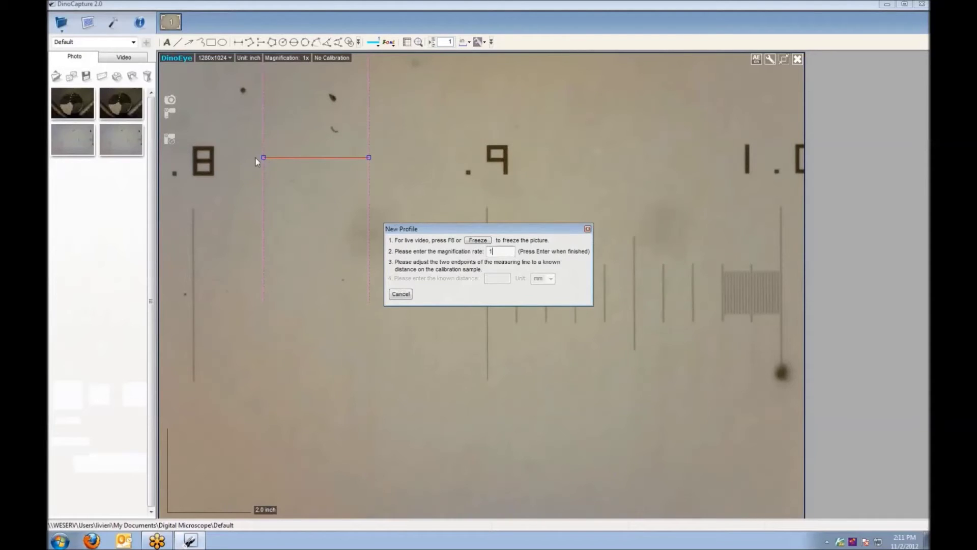
Step: Span the calibration line from the .8 to 1.0 ruler marks, enter 0.2 inch, and finish
drag(264, 158, 193, 303)
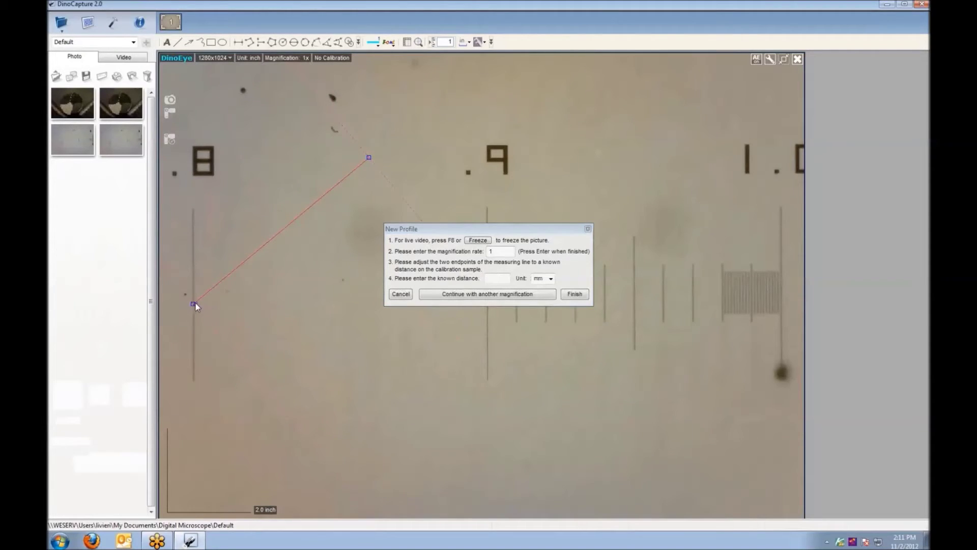
drag(369, 158, 786, 303)
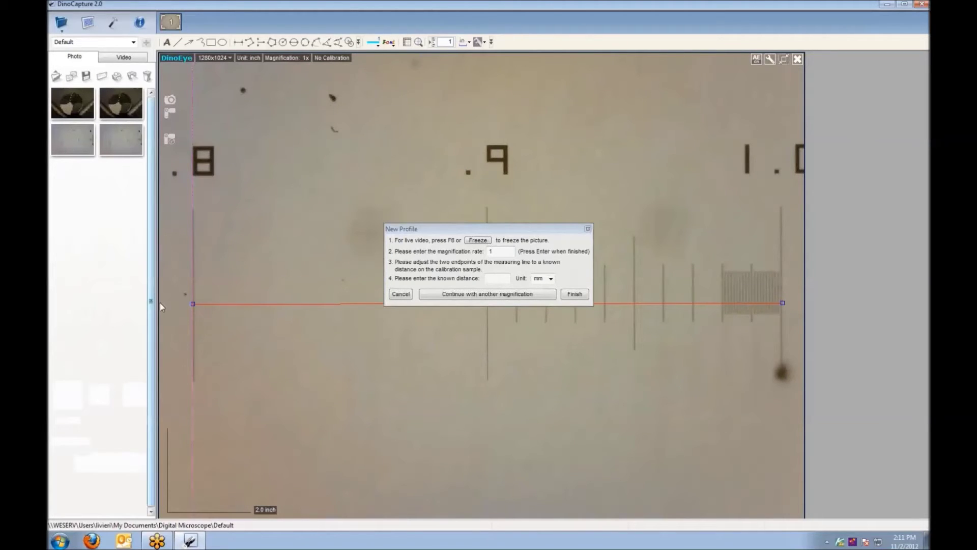
drag(193, 303, 193, 301)
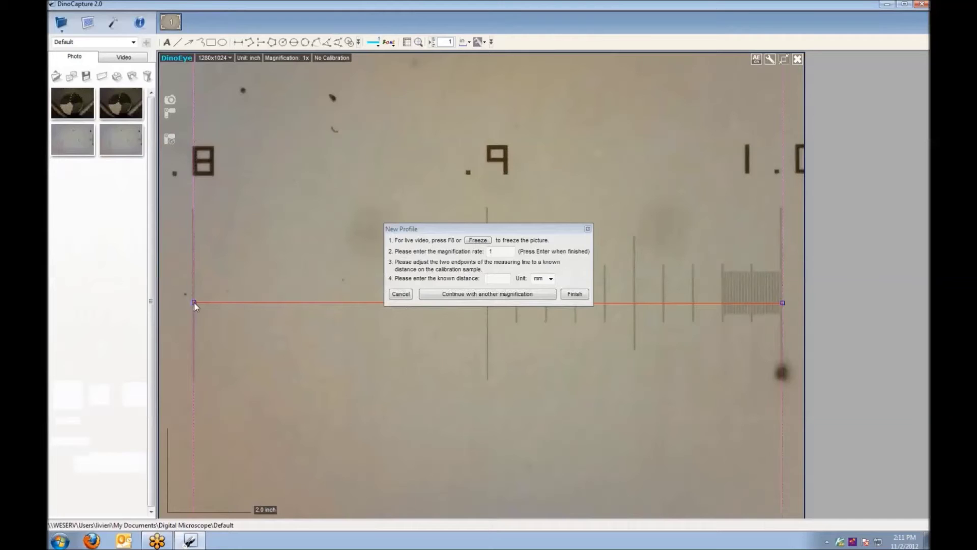
click(491, 281)
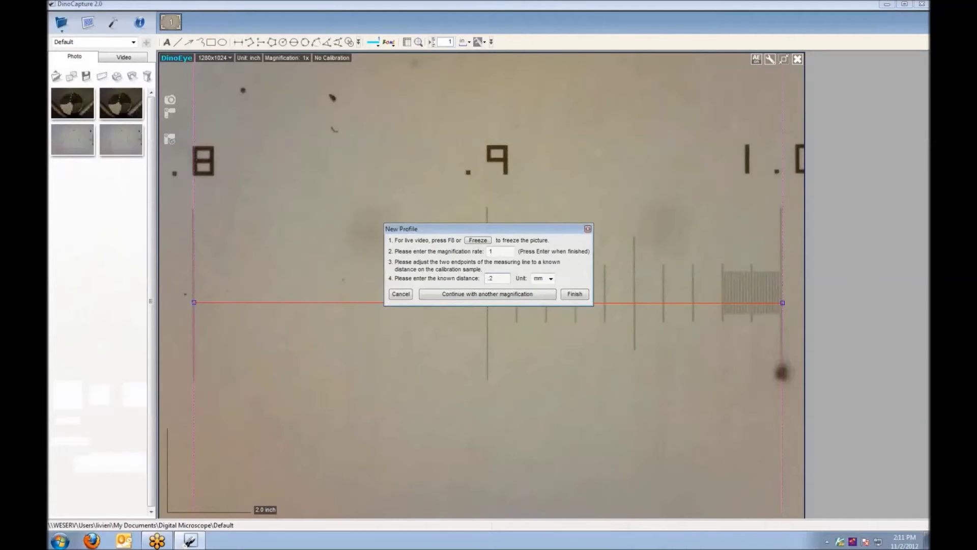
click(550, 278)
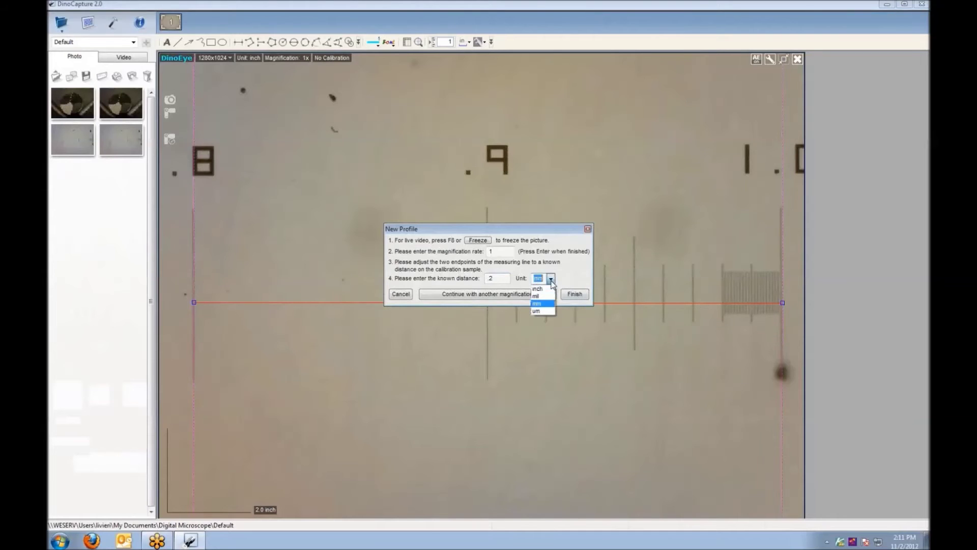
click(541, 305)
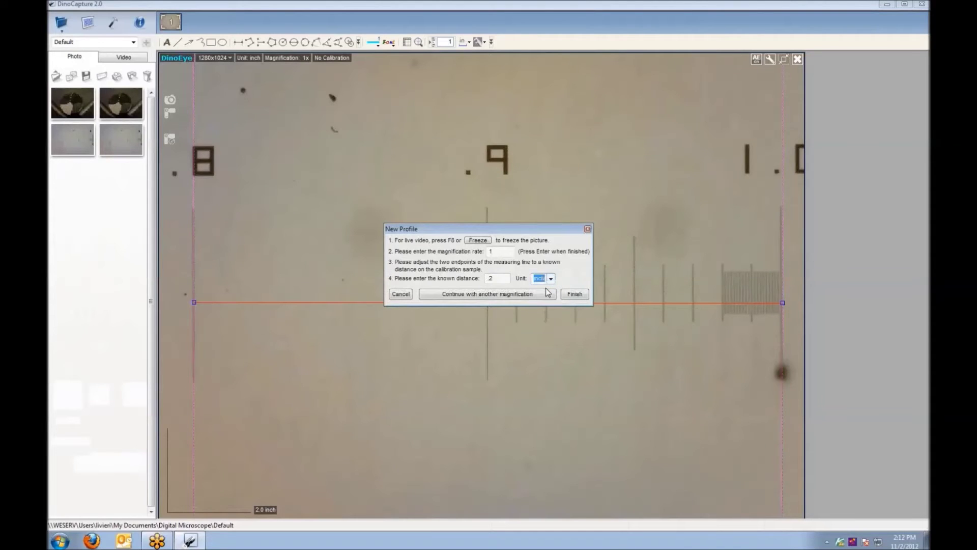
click(575, 296)
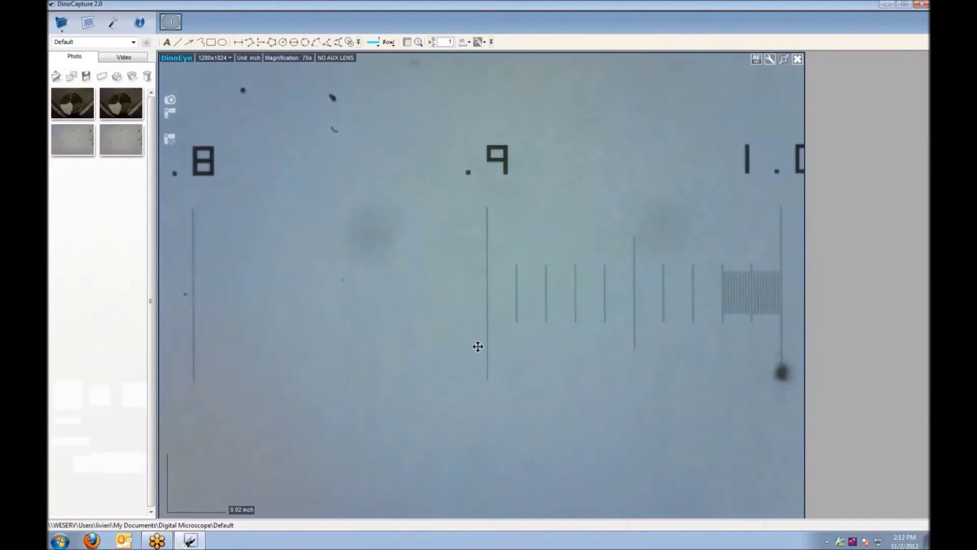
Step: Confirm the available calibration profiles, then draw a horizontal line measurement across the scale ruler
click(484, 43)
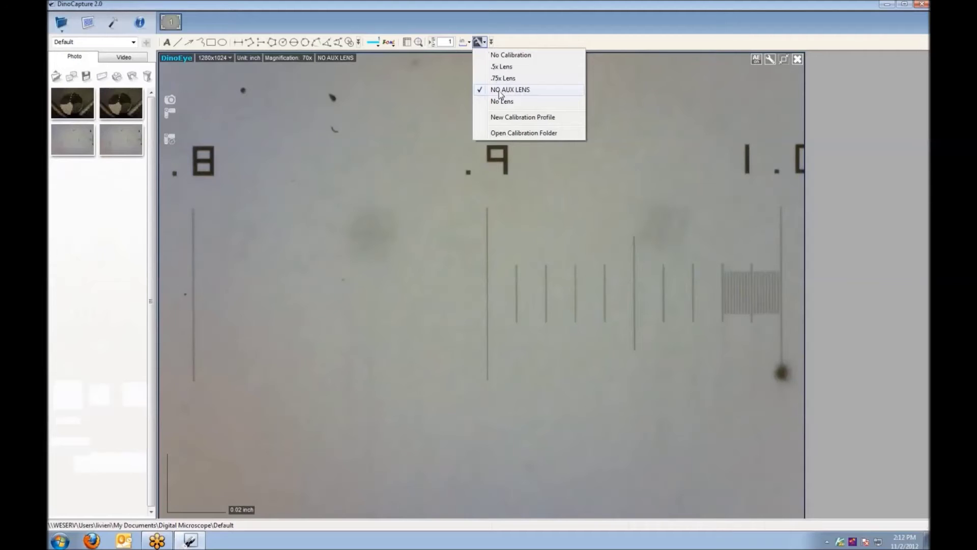
click(360, 212)
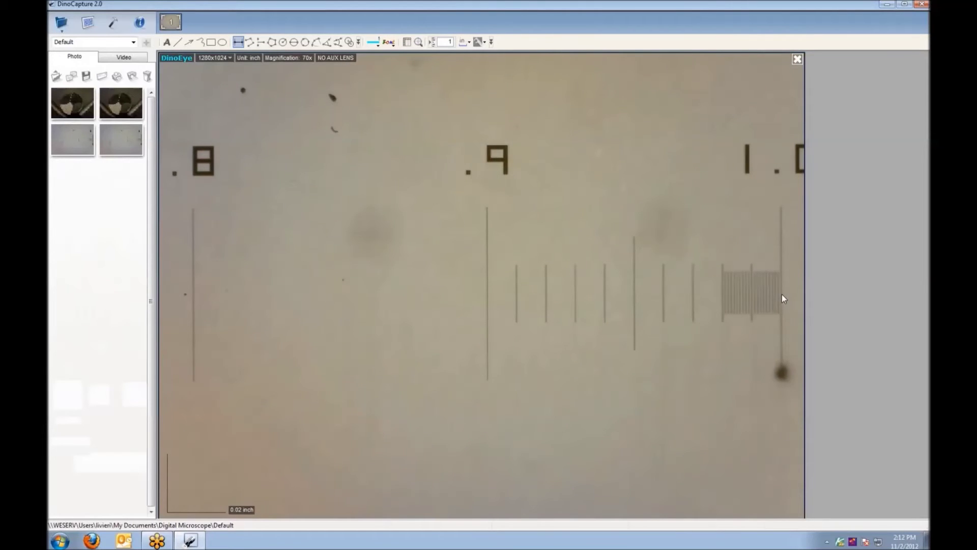
drag(782, 294, 337, 301)
drag(194, 294, 194, 294)
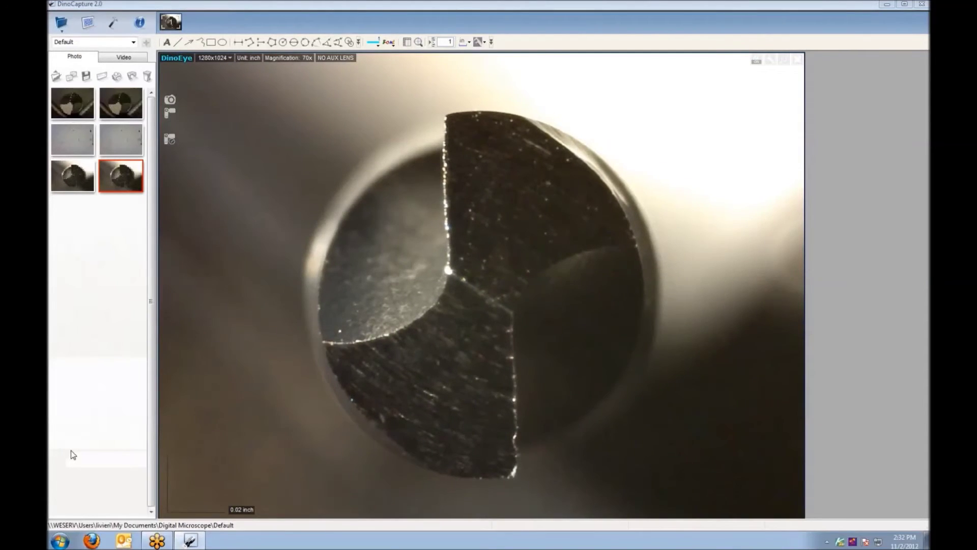
Step: Measure the drill tip with a diameter circle (0.125 inch), then clear it
click(294, 42)
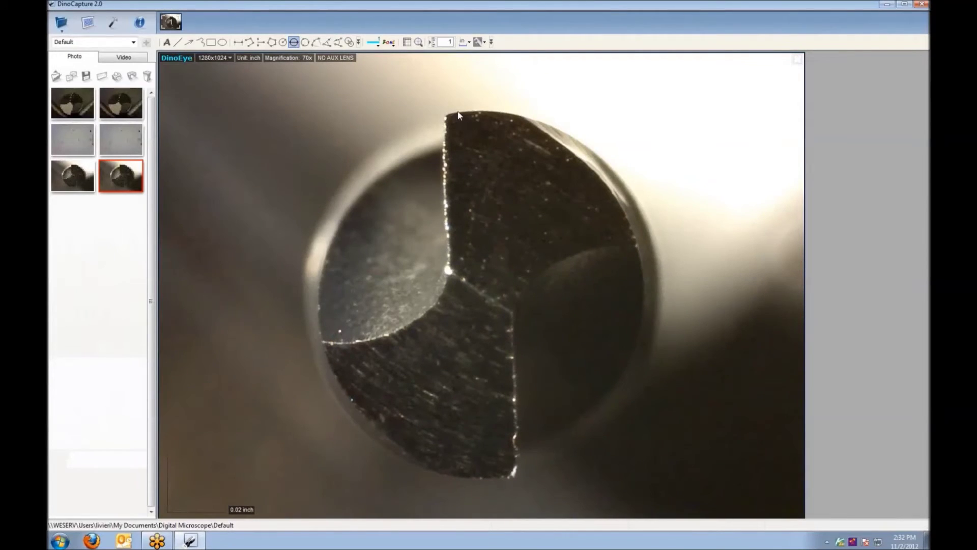
mouse_move(458, 115)
mouse_down()
mouse_move(494, 379)
mouse_move(493, 468)
mouse_move(506, 477)
mouse_up()
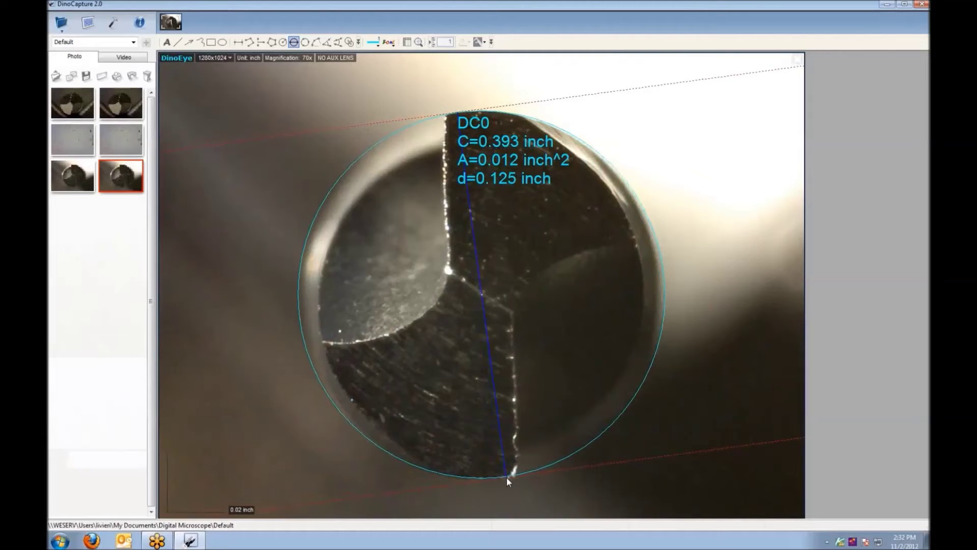
right_click(412, 325)
mouse_move(484, 361)
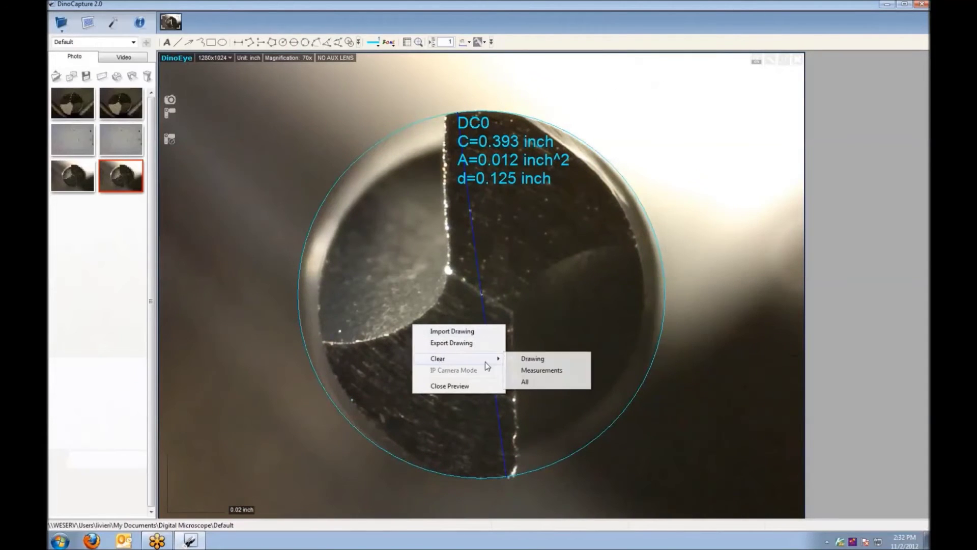
click(525, 382)
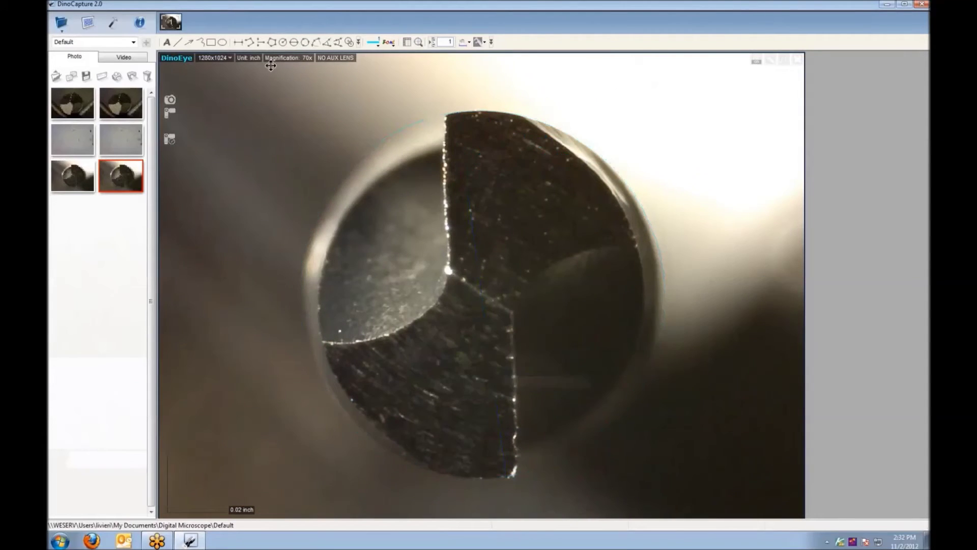
Step: Measure the drill tip with a three-point circle (radius 0.063 inch, circumference 0.394 inch), then clear it
click(304, 43)
click(451, 116)
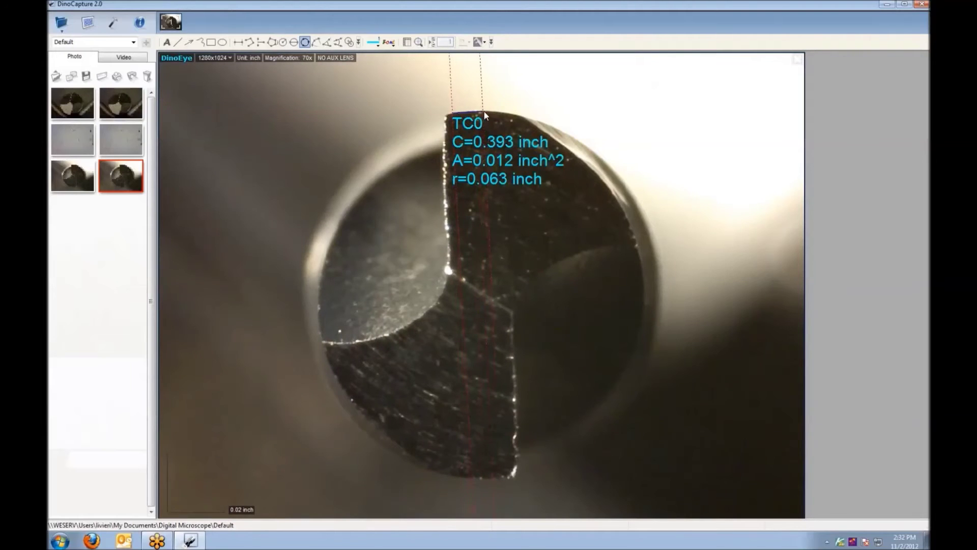
click(484, 115)
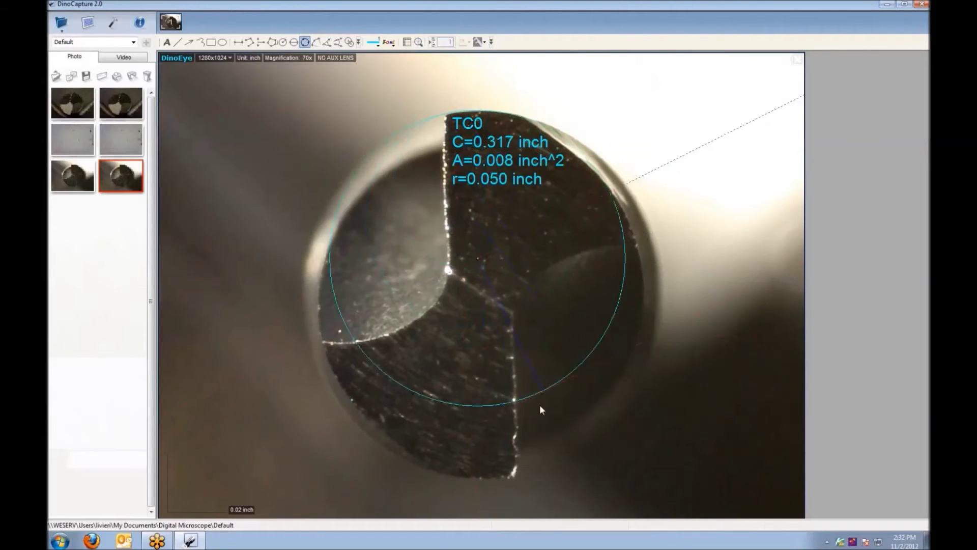
click(506, 476)
right_click(420, 319)
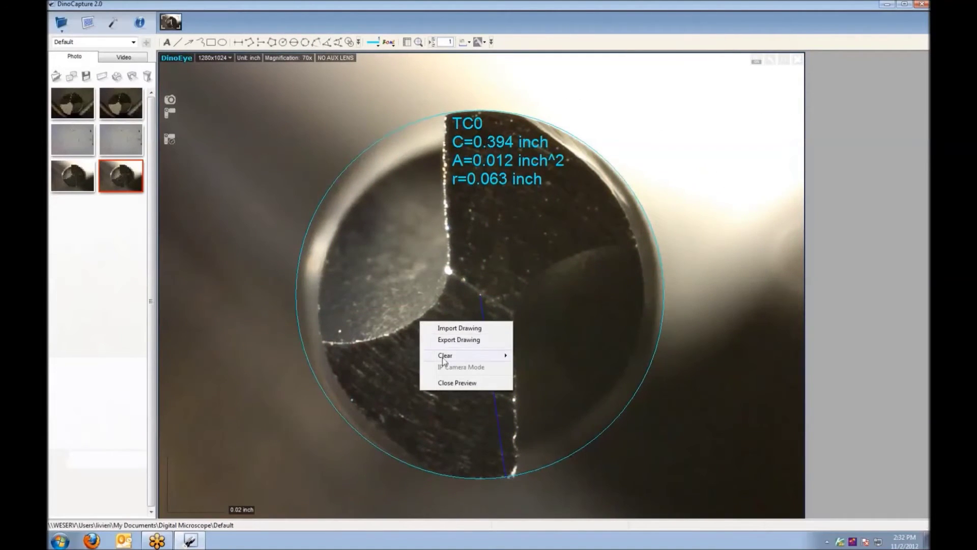
click(539, 379)
Step: Draw an arc across the drill tip (0.199 inch, radius 0.063 inch), then clear it
click(315, 42)
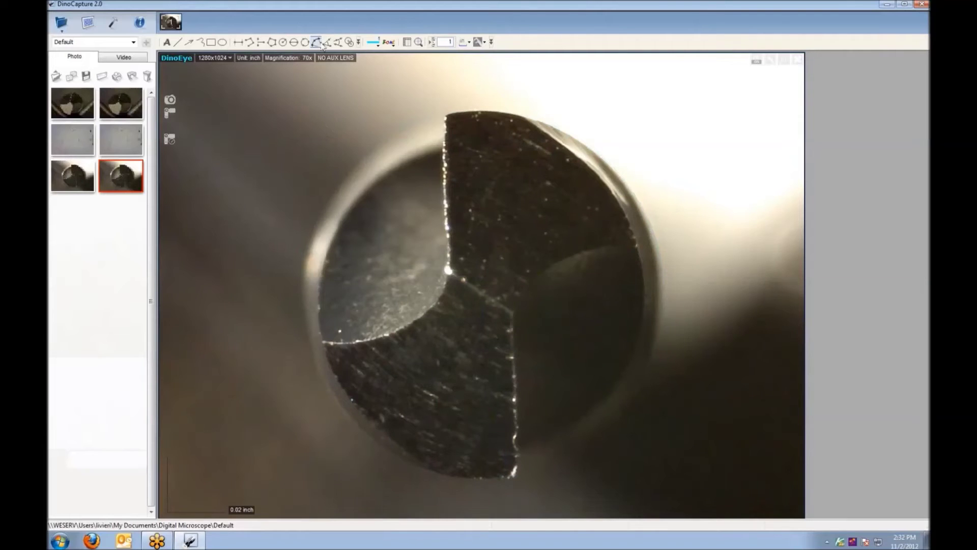
click(448, 118)
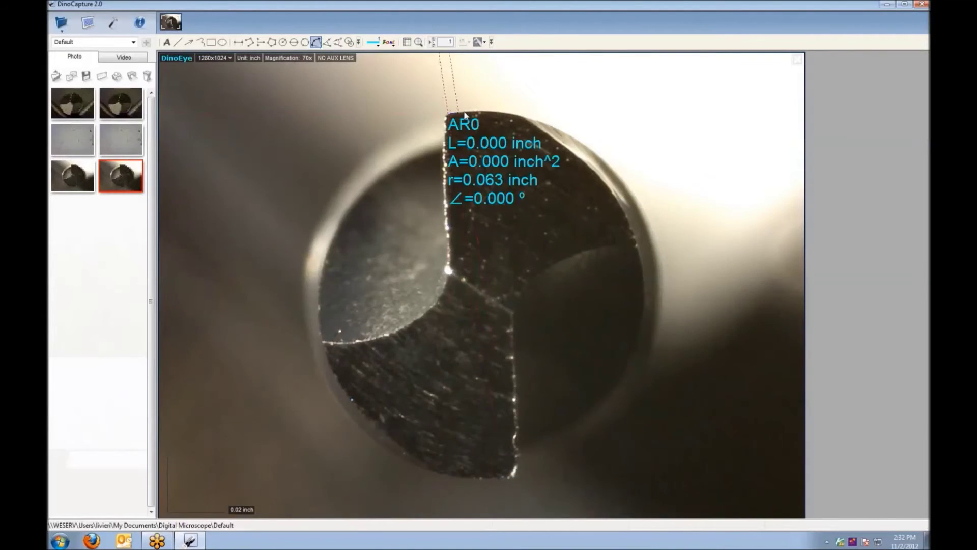
click(478, 111)
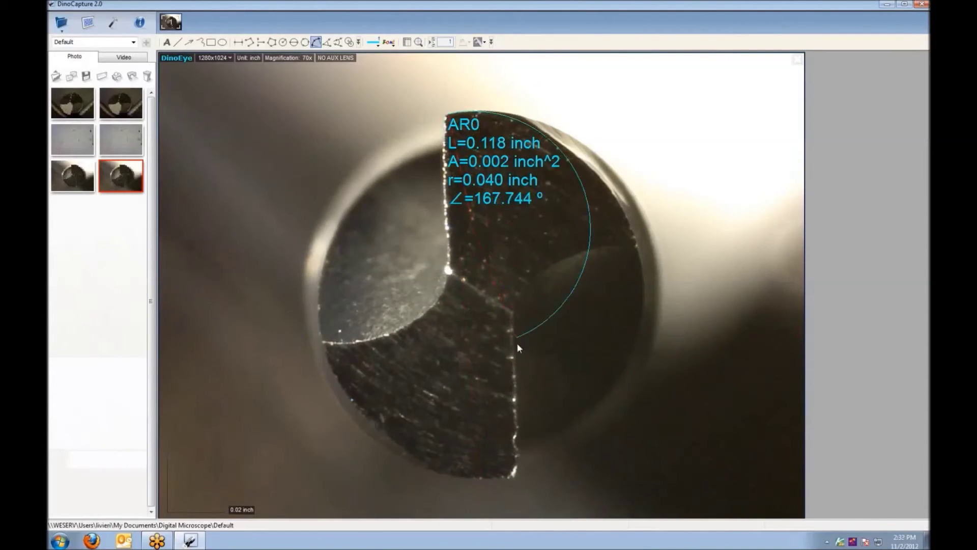
click(508, 478)
right_click(393, 336)
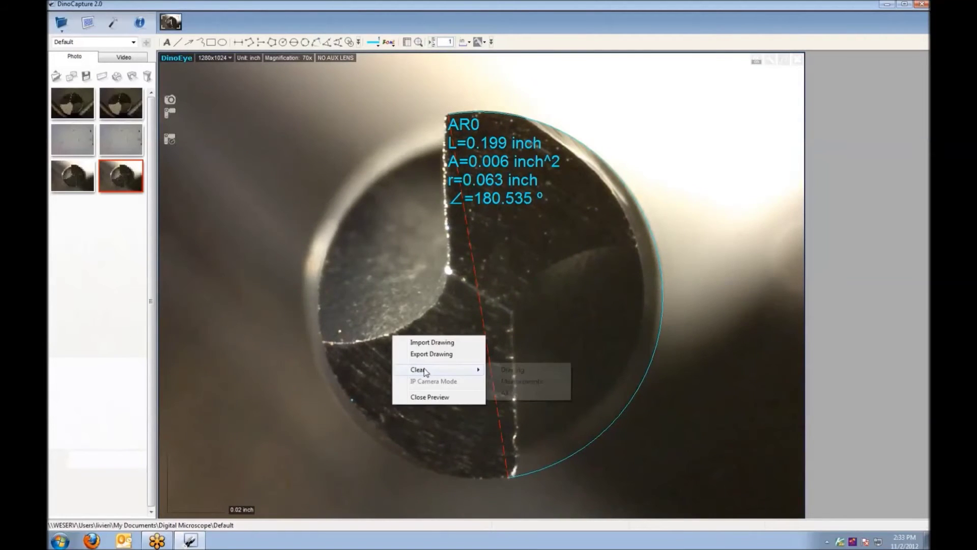
click(504, 392)
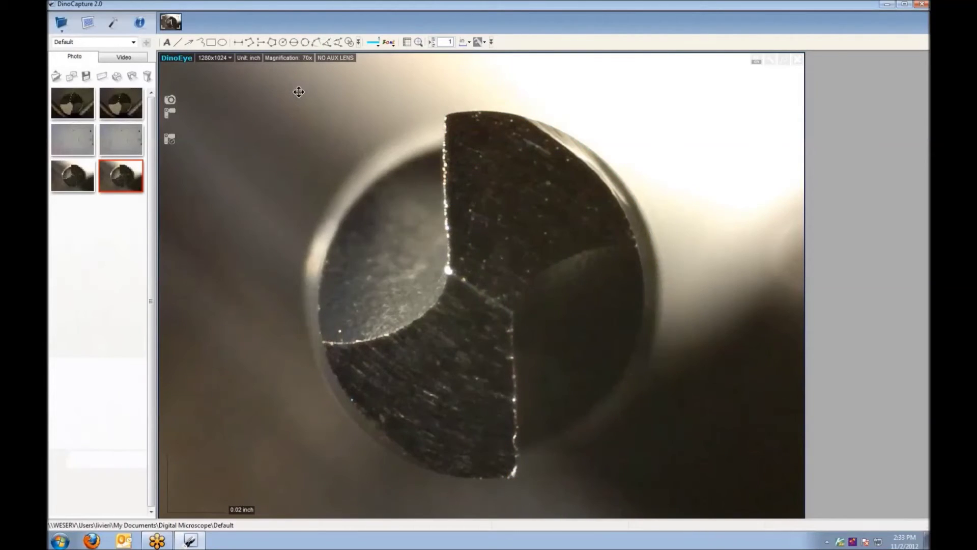
Step: Draw two diameter circles beside the drill tip, measuring 0.048 and 0.065 inch
click(294, 41)
click(319, 146)
click(341, 284)
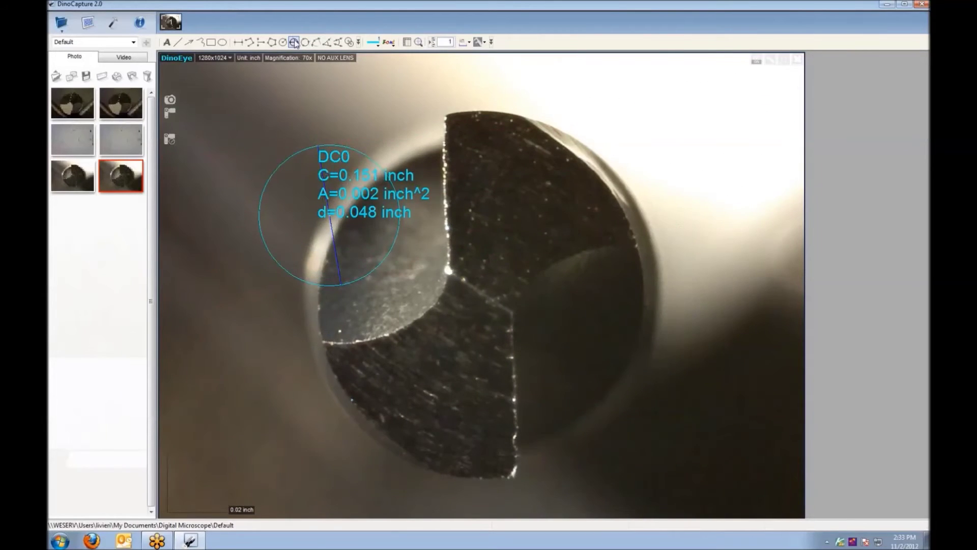
click(642, 152)
click(584, 334)
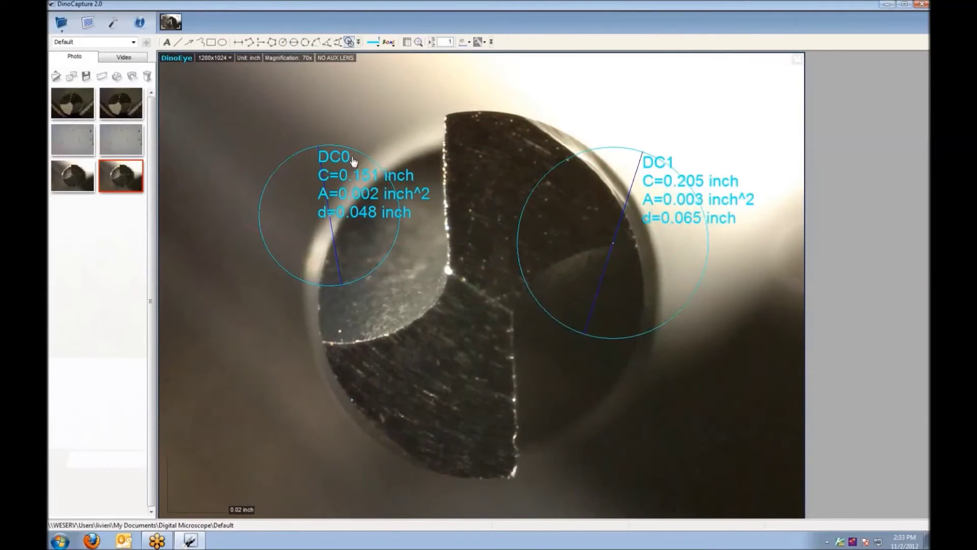
Step: Measure the 0.097-inch centre distance, move its DC0 label lower left, then clear all measurements
click(535, 193)
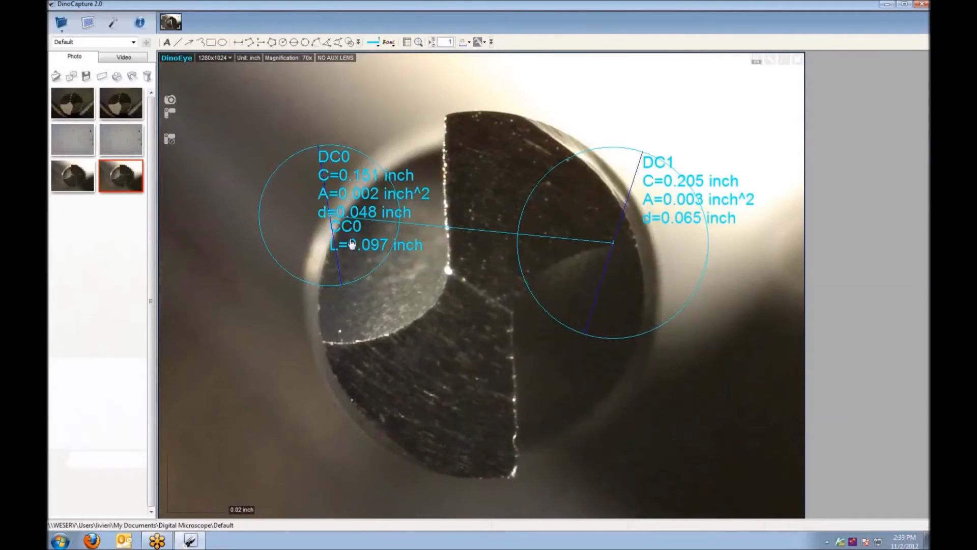
drag(345, 218, 224, 308)
right_click(399, 112)
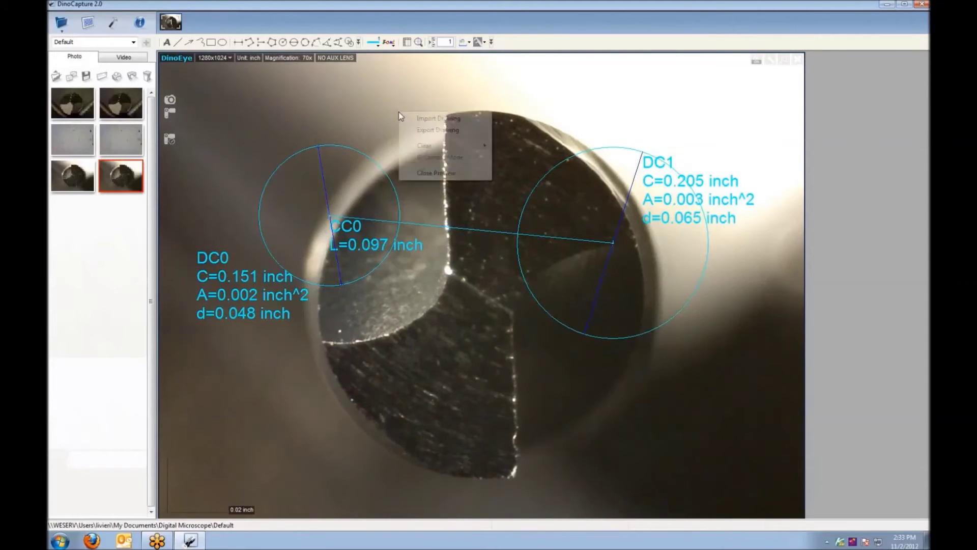
mouse_move(420, 148)
click(511, 169)
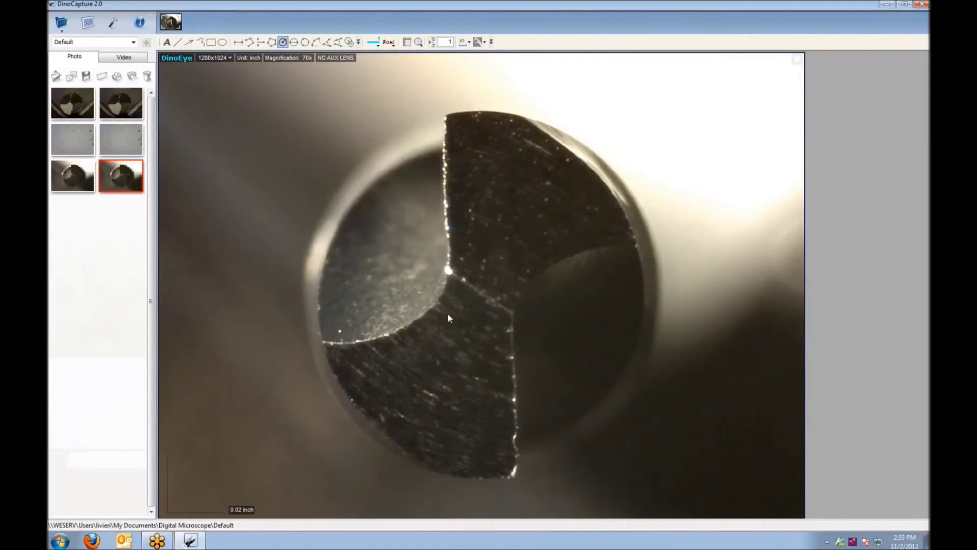
mouse_move(454, 316)
mouse_down()
mouse_move(461, 269)
mouse_move(555, 196)
mouse_up()
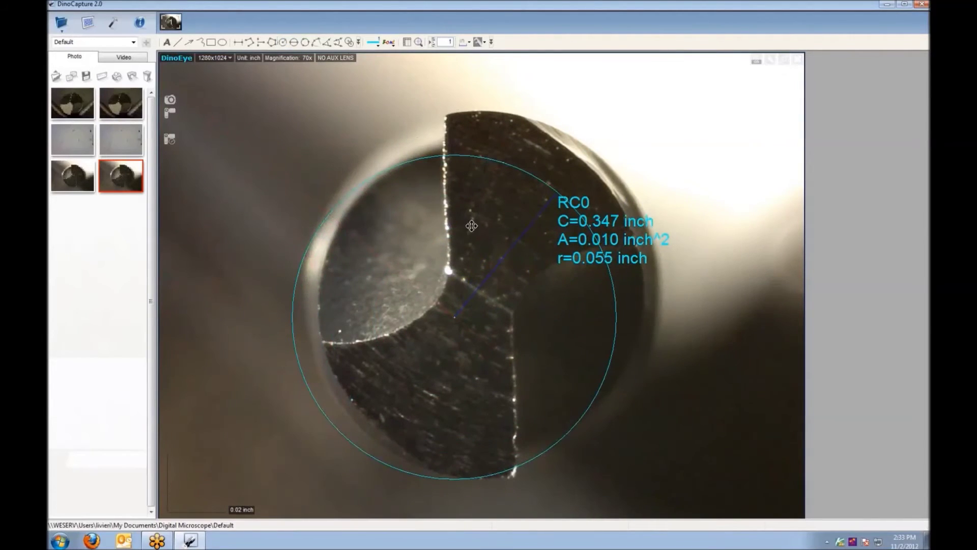
right_click(426, 223)
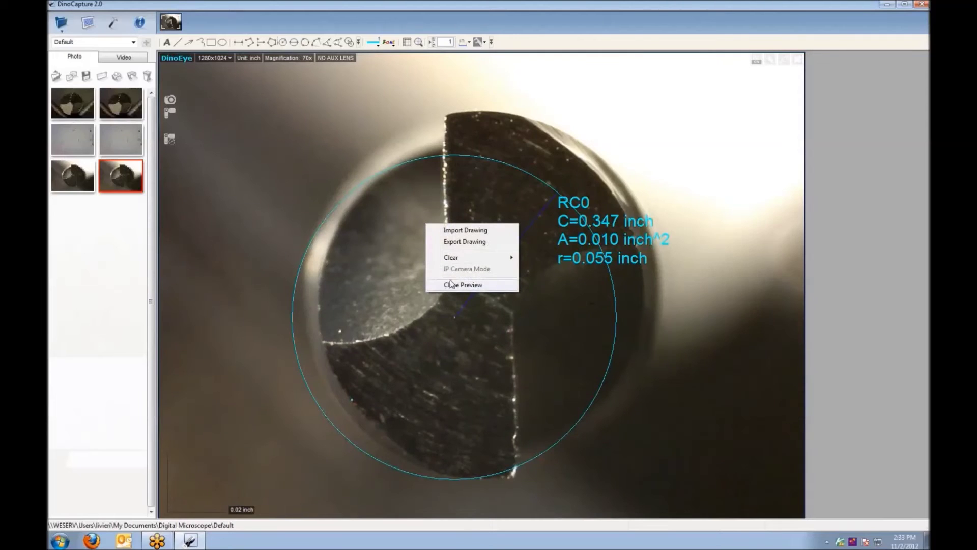
mouse_move(463, 263)
click(541, 279)
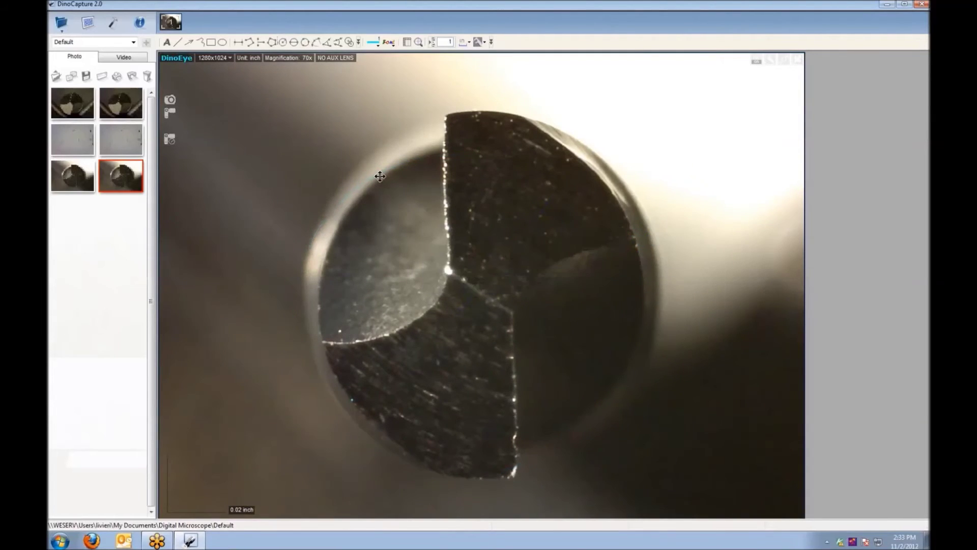
Step: Outline part of the drill tip with six-vertex polygon PG0: perimeter 0.272 inch, area 0.005 inch²
click(272, 42)
click(240, 159)
click(222, 285)
click(315, 377)
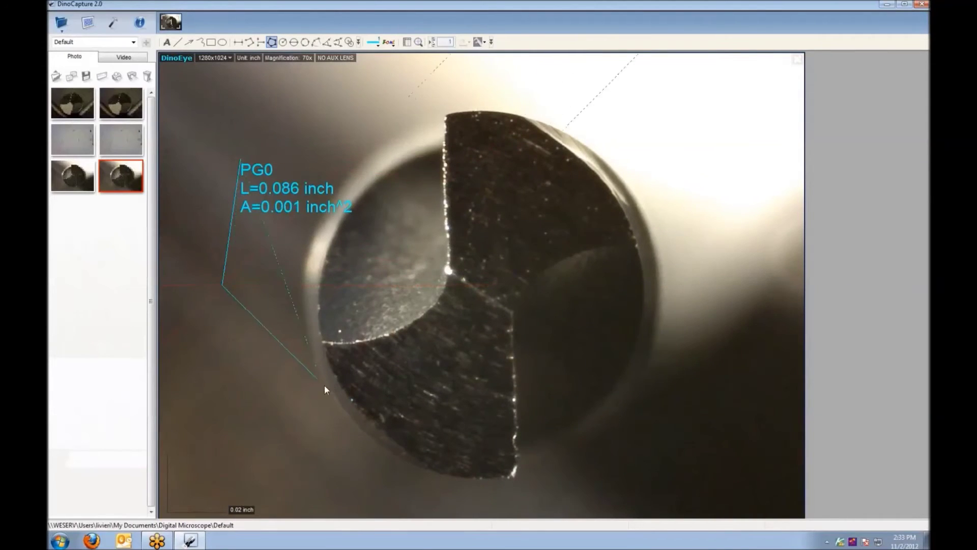
click(346, 397)
click(474, 268)
click(404, 129)
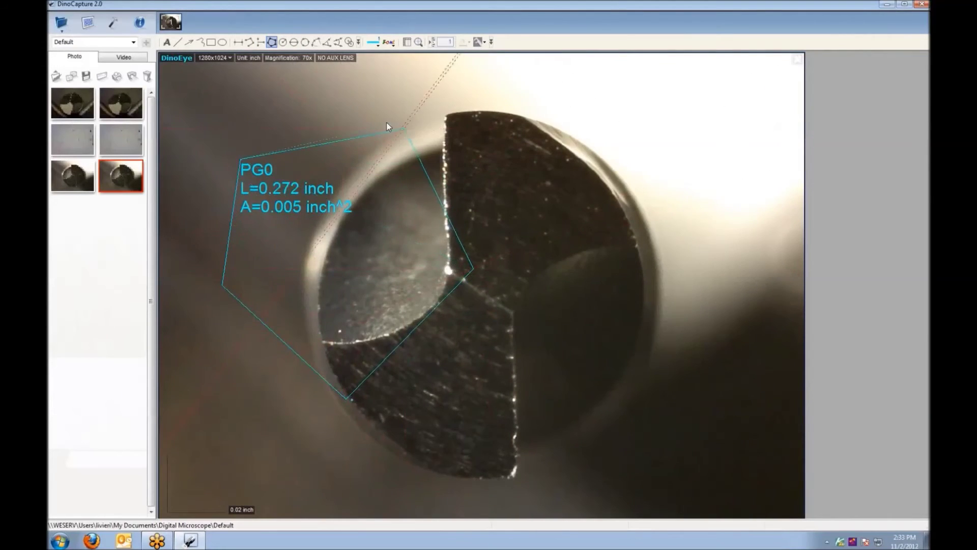
right_click(309, 106)
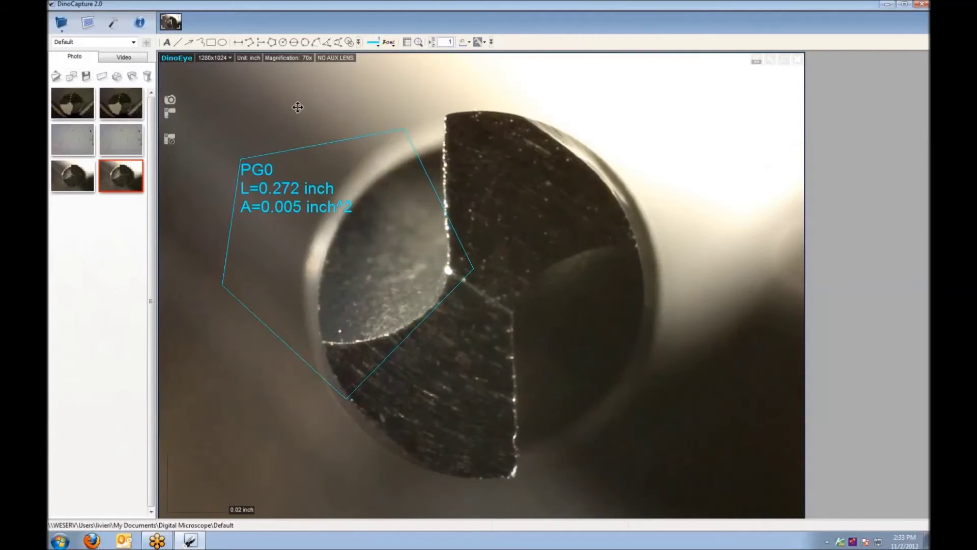
click(260, 42)
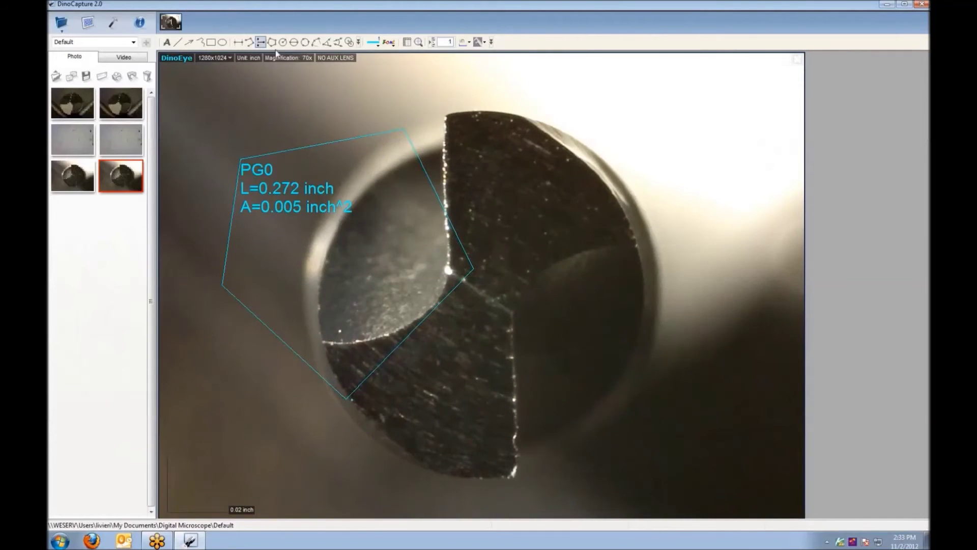
Step: Draw a reference line down the drill's right side and fix perpendicular distances PL0 (0.027), PL1 (0.037), PL2 and PL3 (0.045 inch)
mouse_move(619, 149)
mouse_down()
mouse_move(641, 229)
mouse_move(631, 424)
mouse_up()
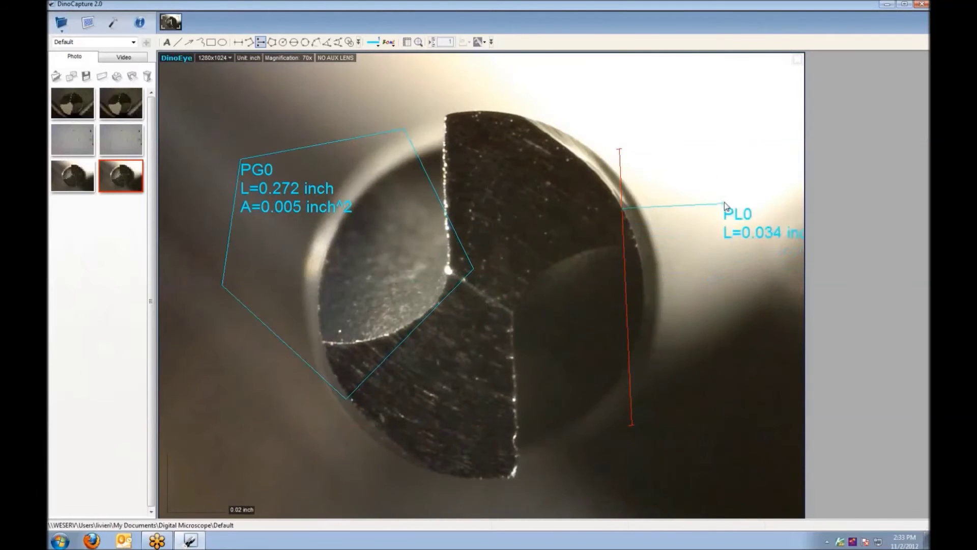
click(700, 167)
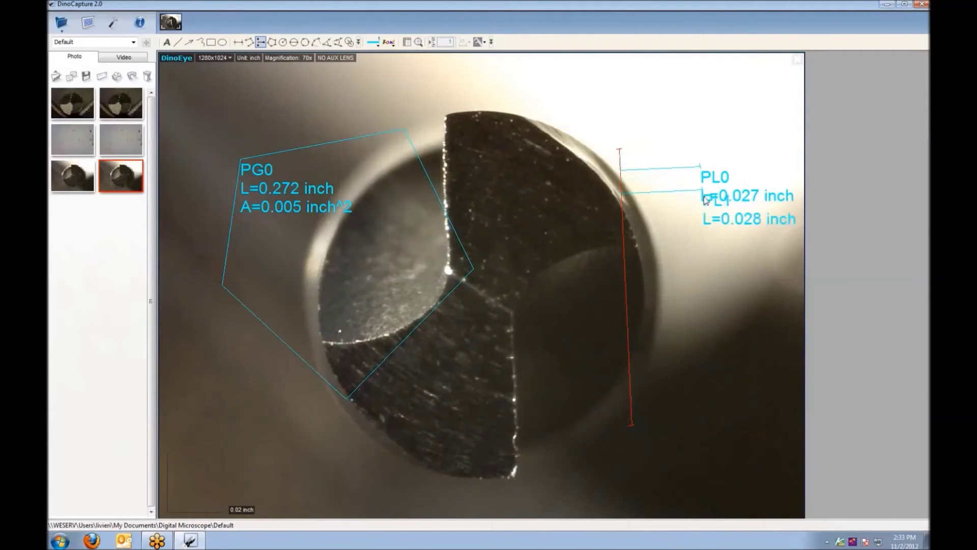
click(734, 270)
click(757, 364)
click(498, 366)
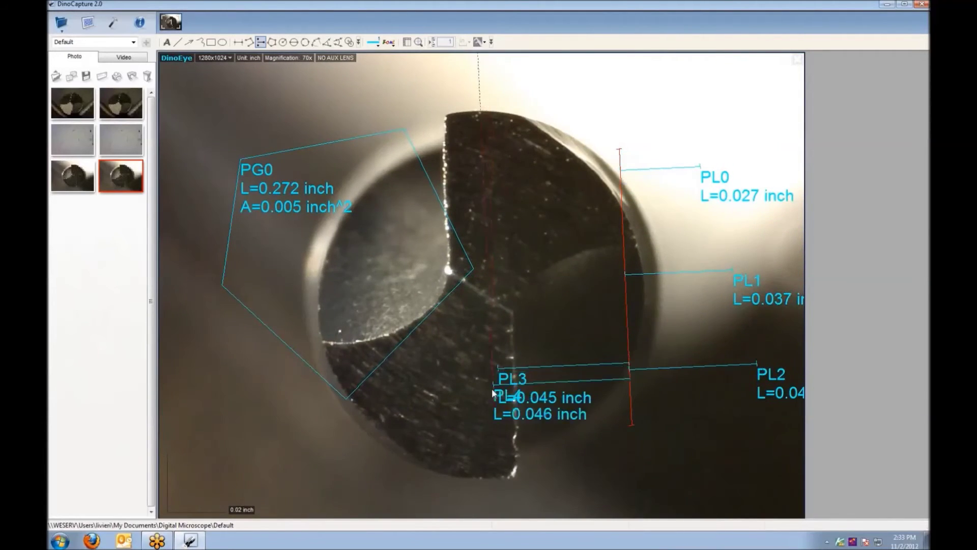
right_click(460, 435)
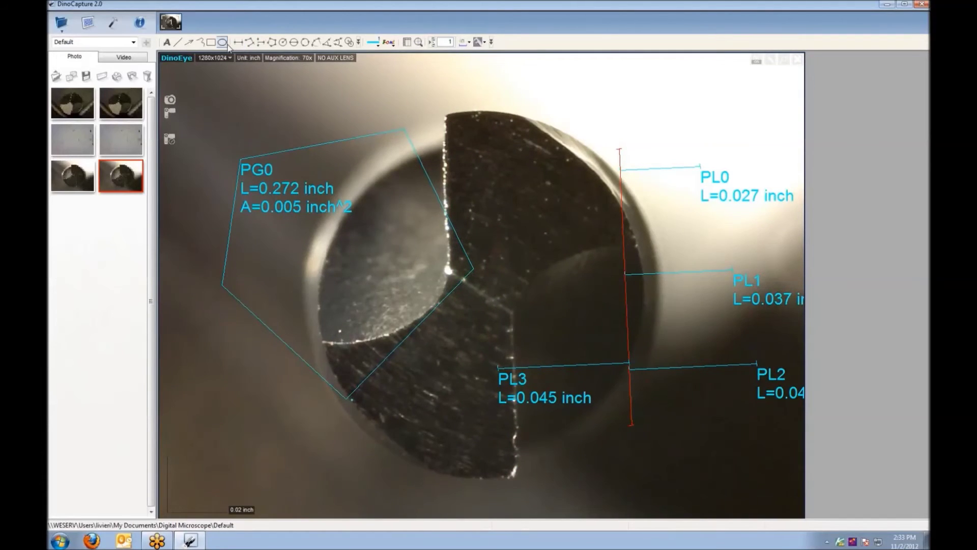
click(248, 41)
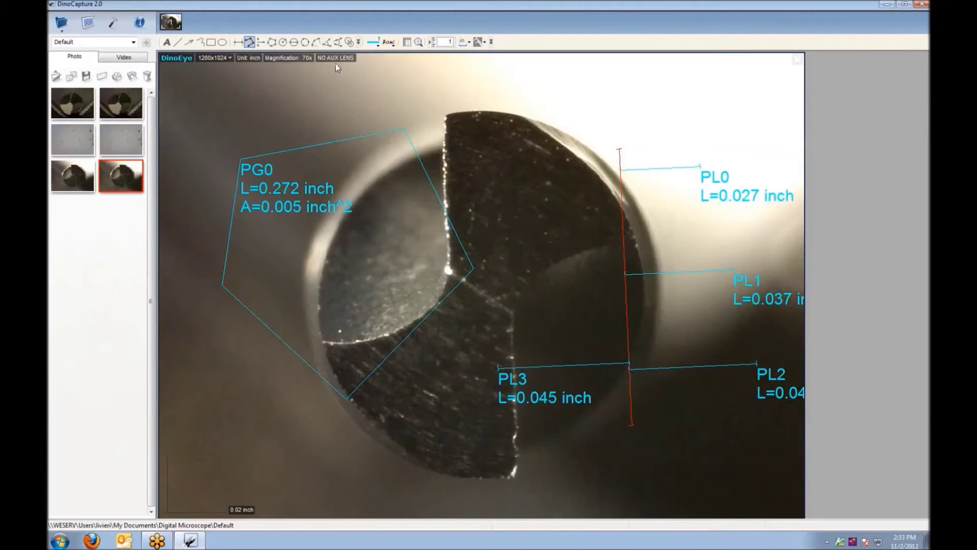
Step: Trace a multi-segment length measurement ML0 of 0.146 inch over the drill tip
click(510, 147)
click(532, 294)
click(581, 198)
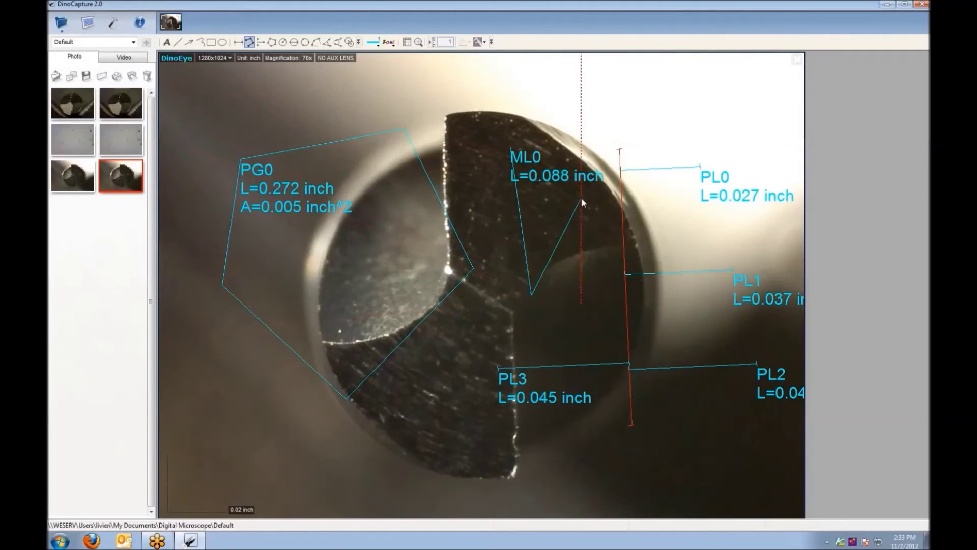
click(601, 98)
double_click(536, 76)
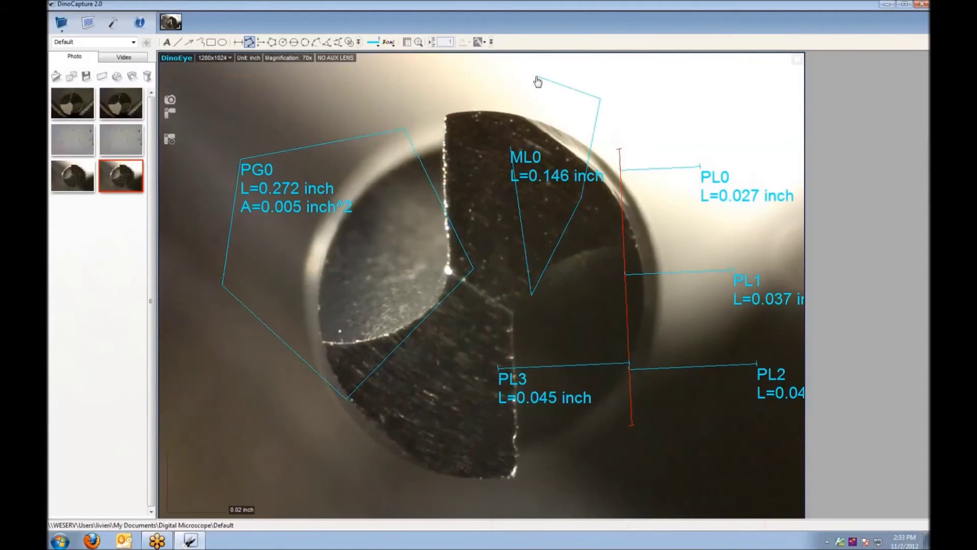
Step: Clear all drawings and measurements from the image
right_click(473, 389)
mouse_move(504, 422)
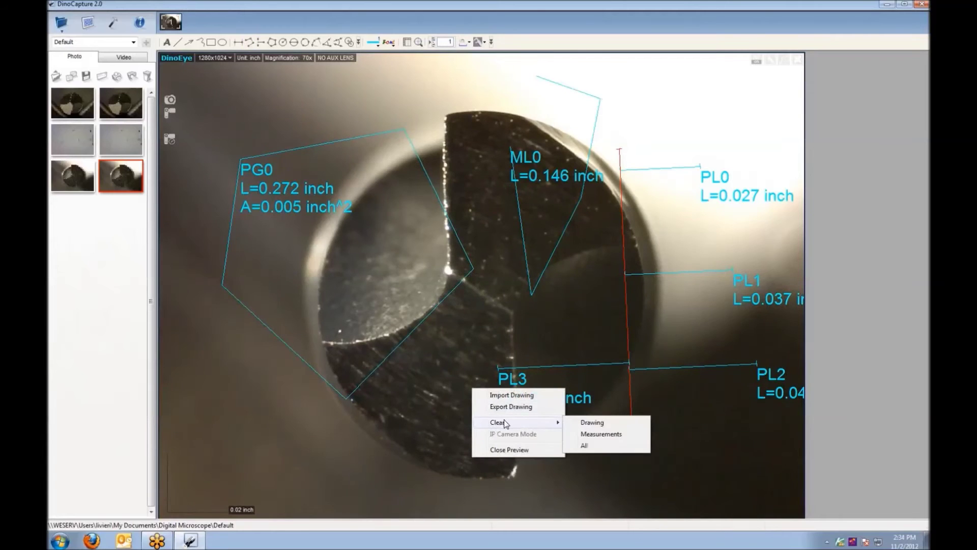
click(599, 444)
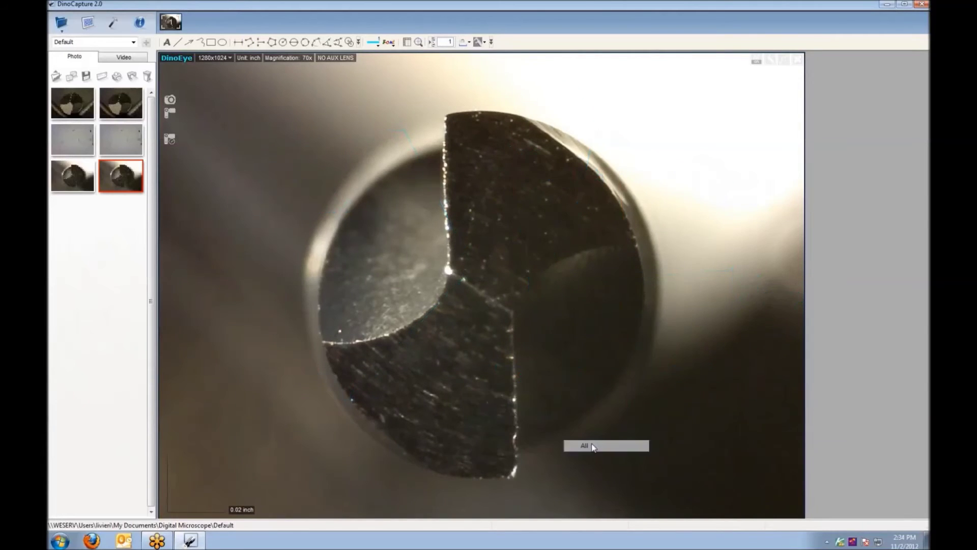
click(238, 41)
drag(246, 260, 737, 287)
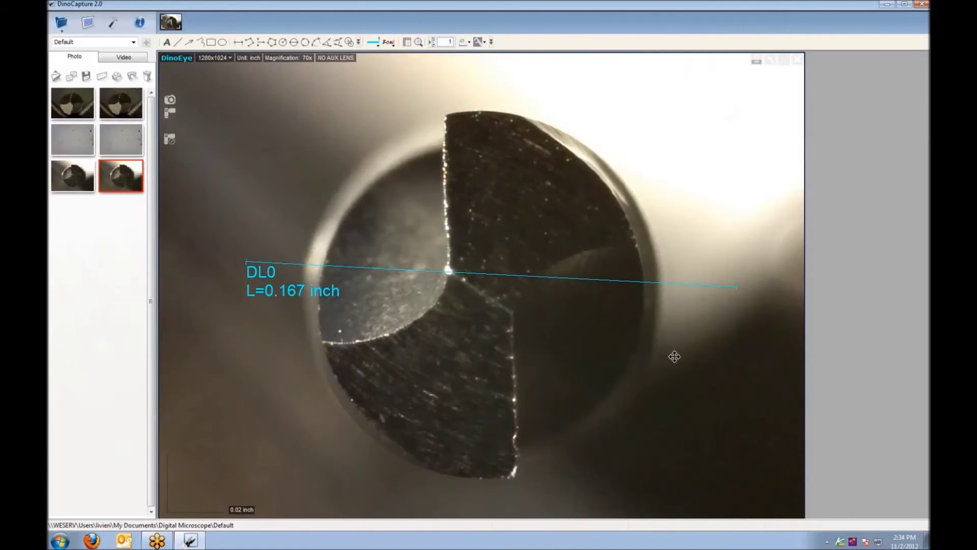
right_click(598, 339)
mouse_move(622, 373)
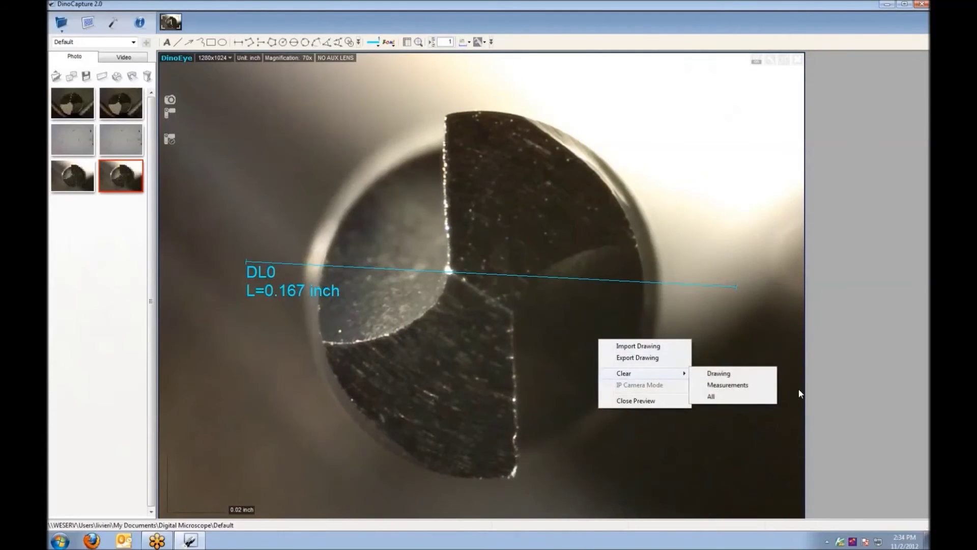
click(740, 397)
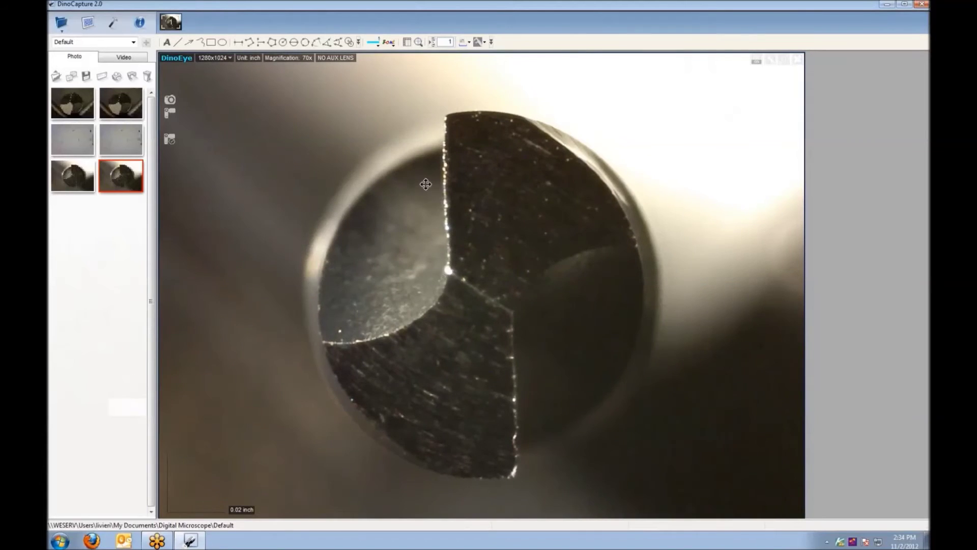
Step: Draw a circle around the drill tip centre, a rectangle to its left, and a line from upper right to the centre
click(221, 42)
drag(406, 161, 574, 352)
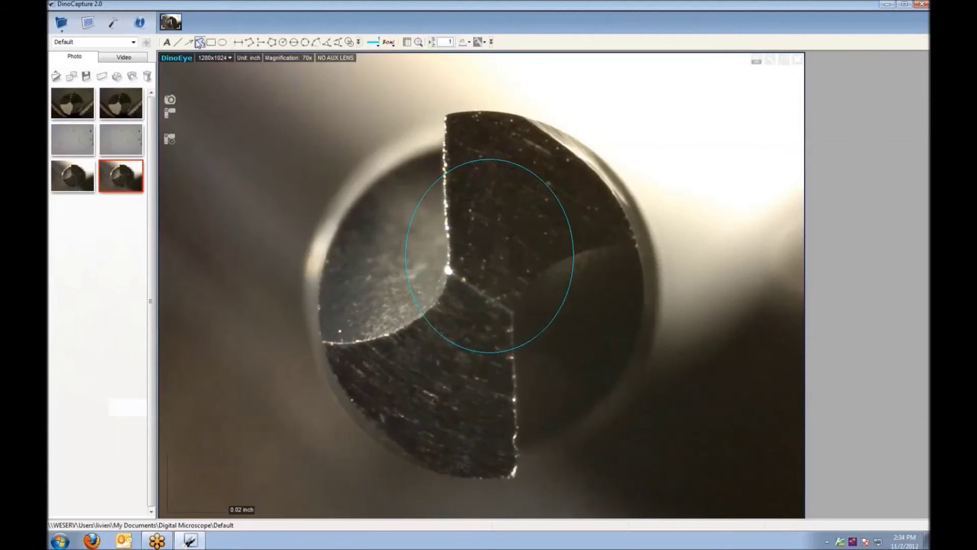
click(210, 43)
mouse_move(267, 160)
mouse_down()
mouse_move(296, 215)
mouse_move(384, 314)
mouse_up()
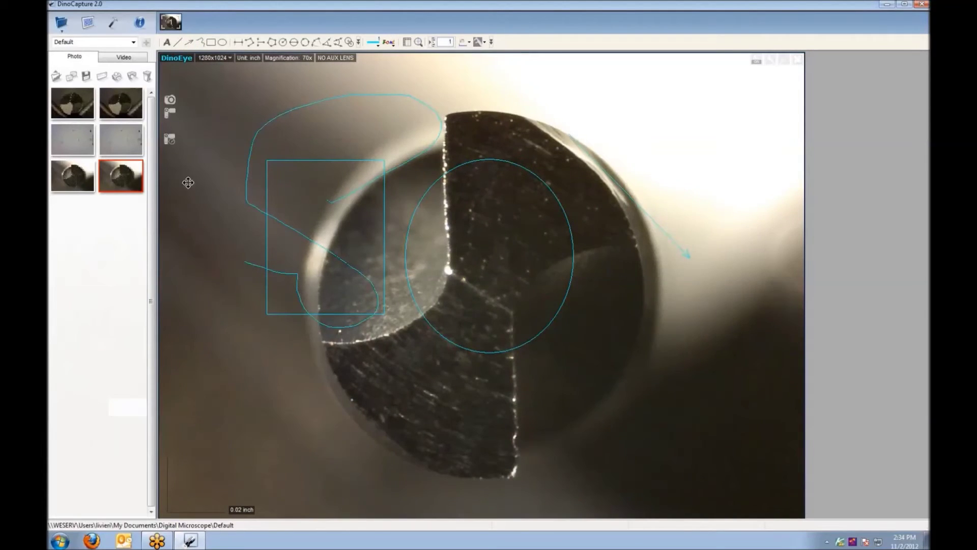
click(176, 44)
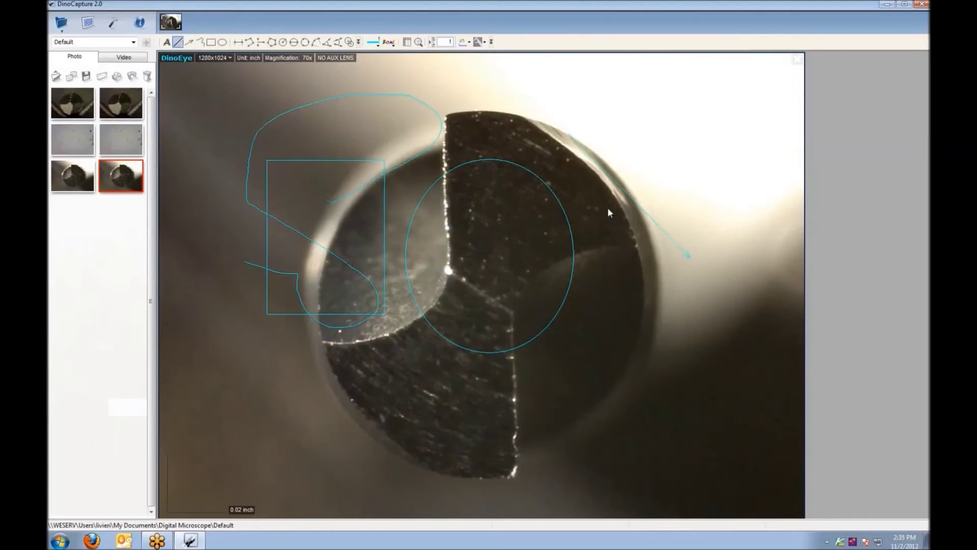
drag(668, 176, 468, 271)
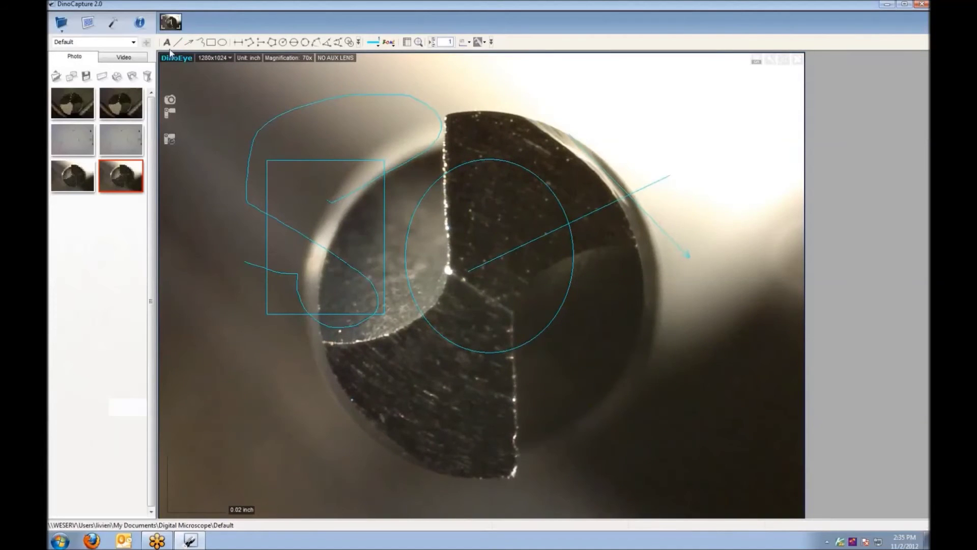
Step: Place a 'Demonstration Text' text box at the lower right of the drill tip image
drag(584, 340, 725, 384)
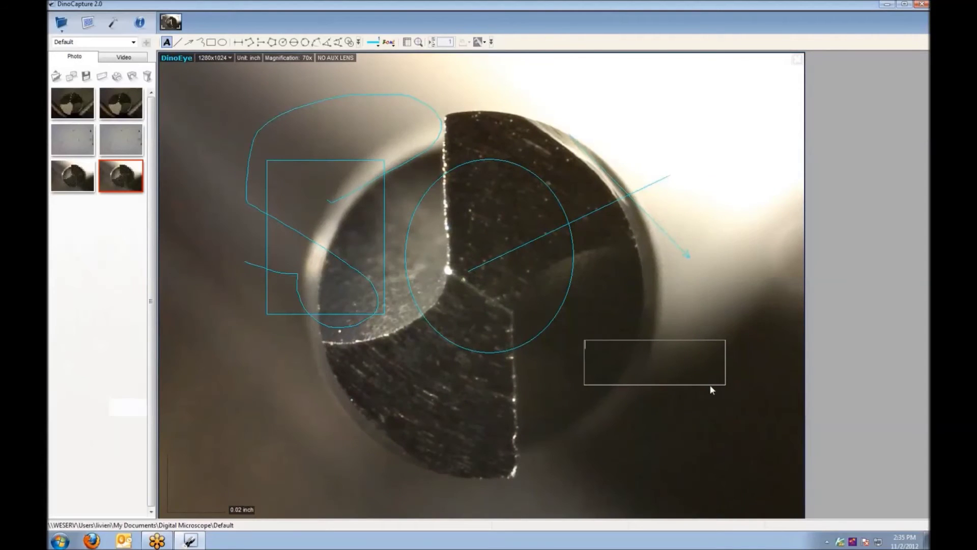
text(Demonstration)
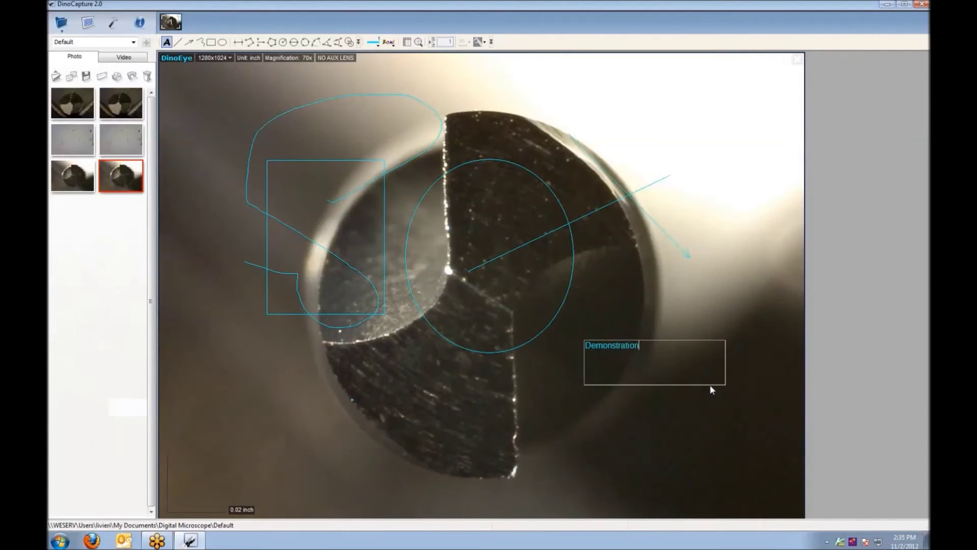
text( Text)
click(705, 286)
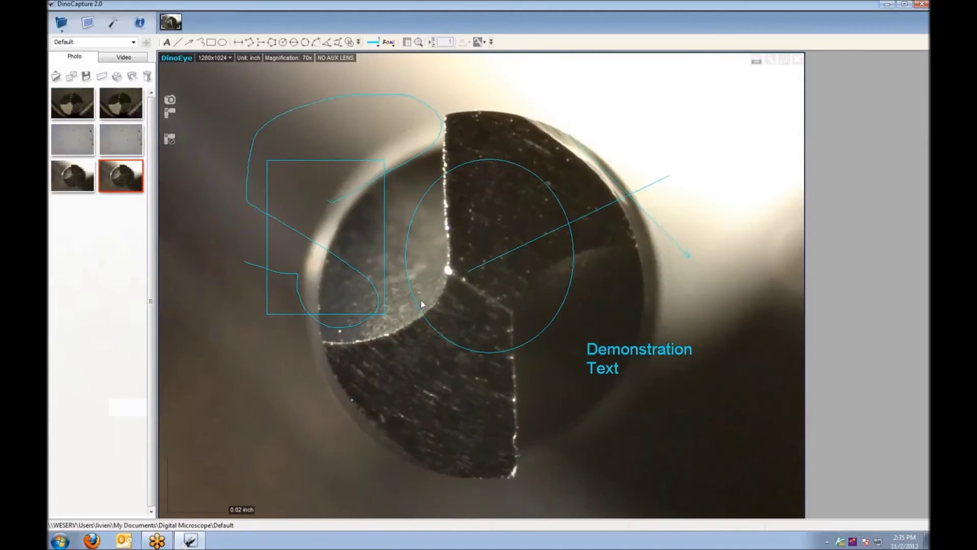
Step: Set the line style to orange, solid pattern, width 3 X
click(378, 45)
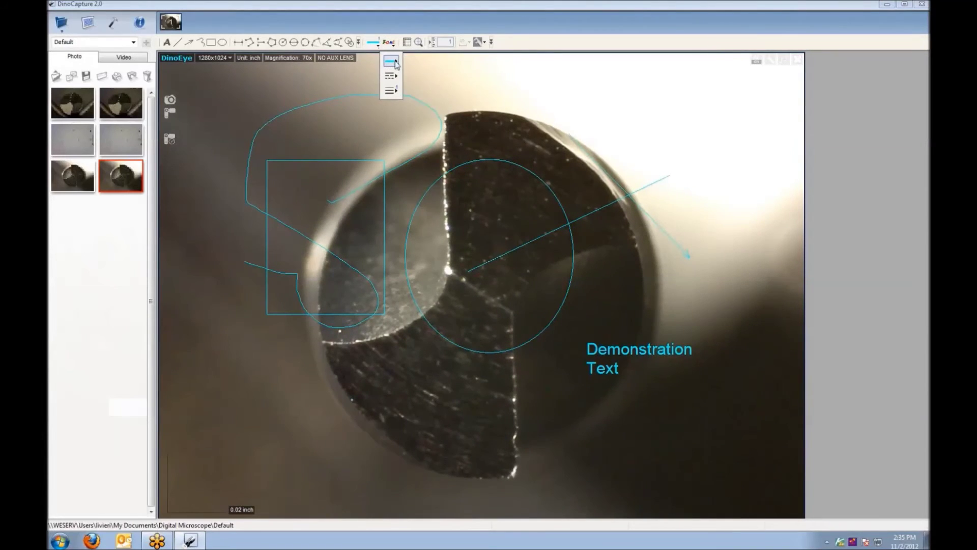
click(389, 62)
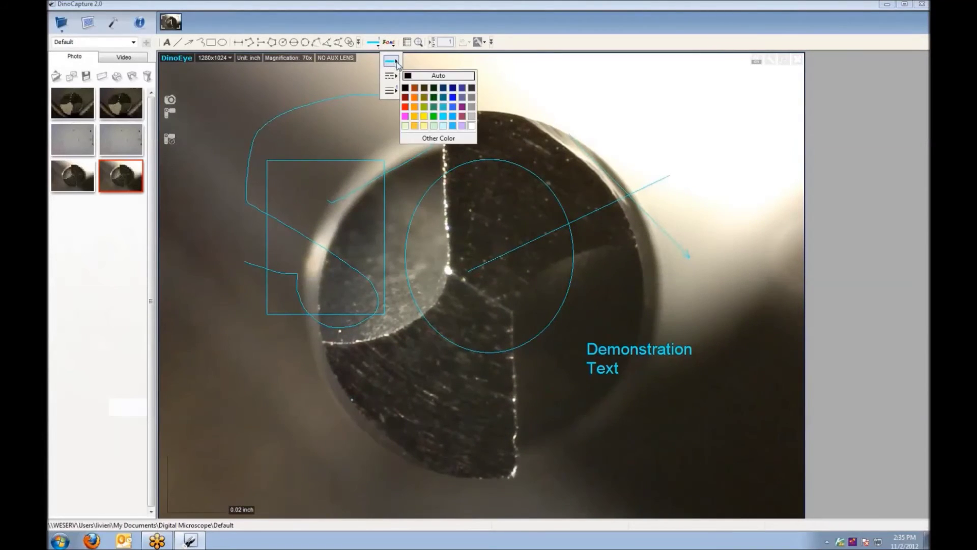
click(414, 97)
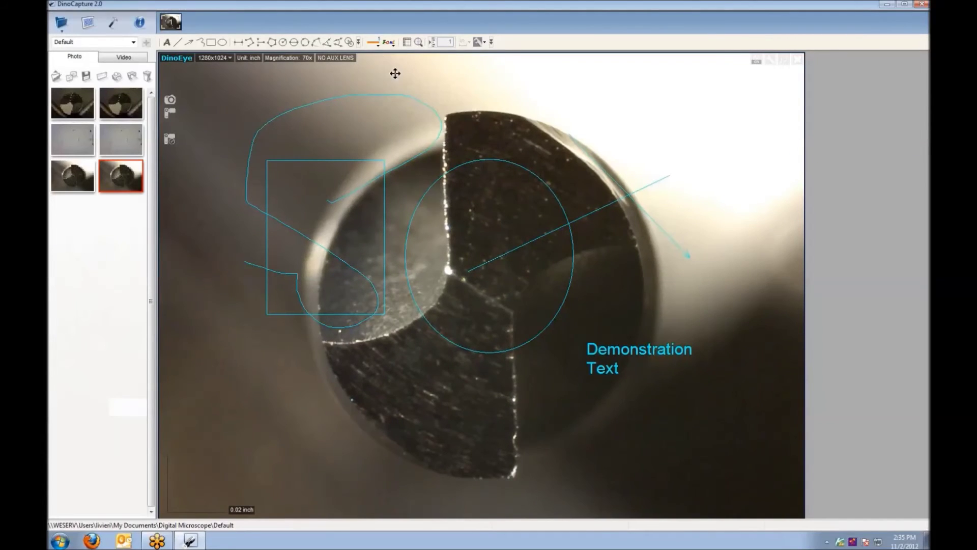
click(378, 44)
click(391, 76)
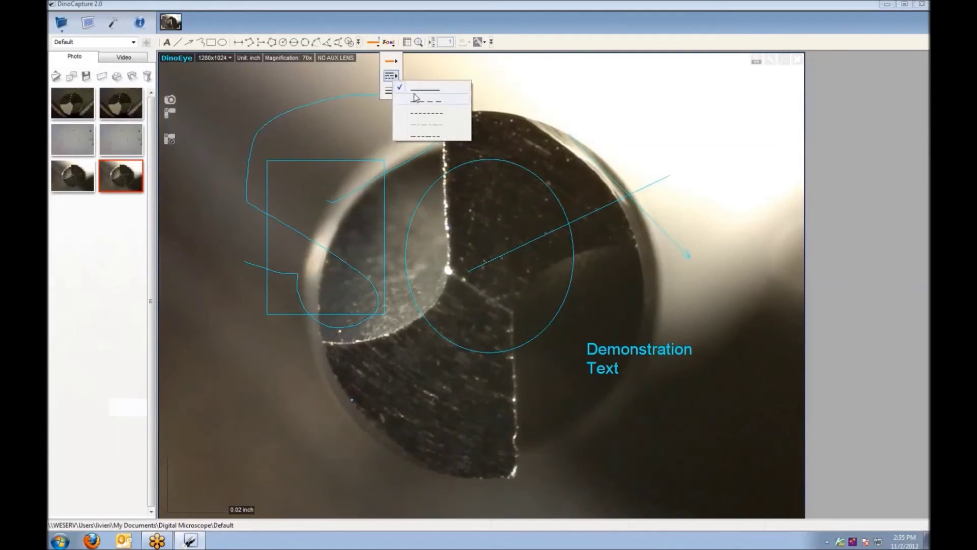
click(406, 91)
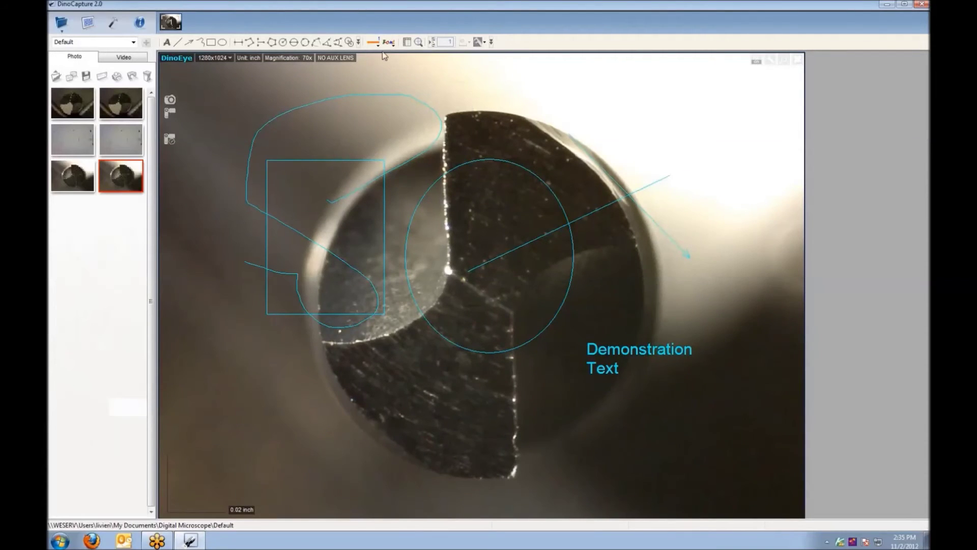
click(378, 44)
click(390, 91)
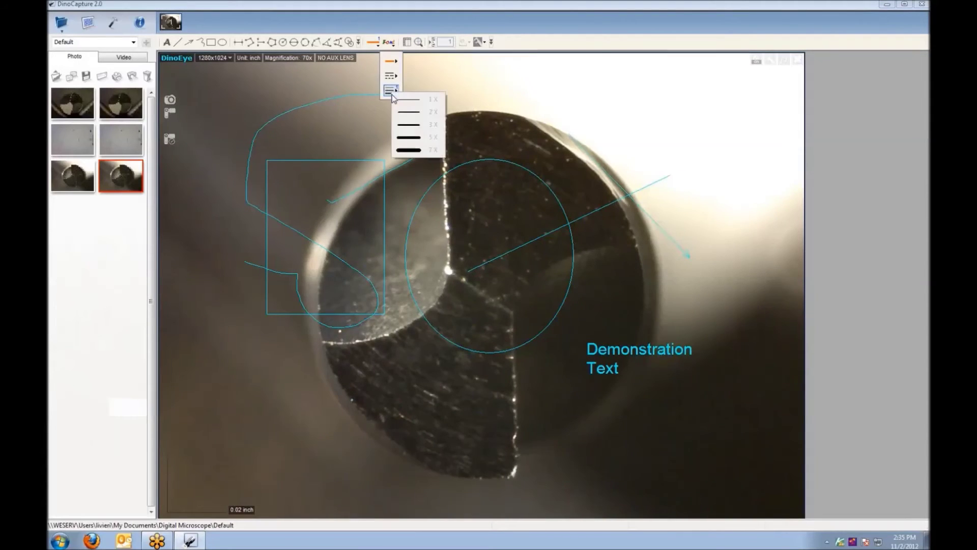
click(410, 133)
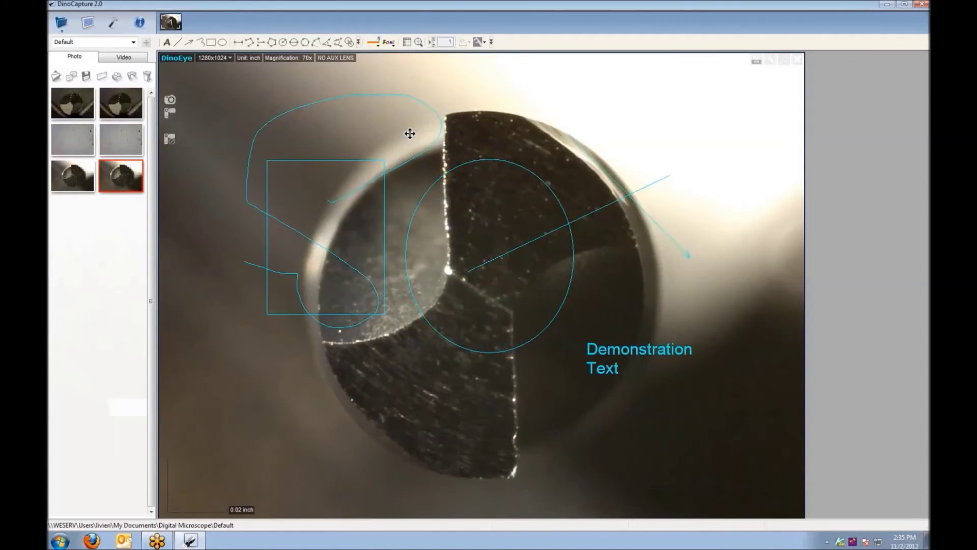
Step: Measure horizontal distance DL0 of 0.095 inch across the lower drill tip
click(237, 43)
drag(273, 389, 532, 389)
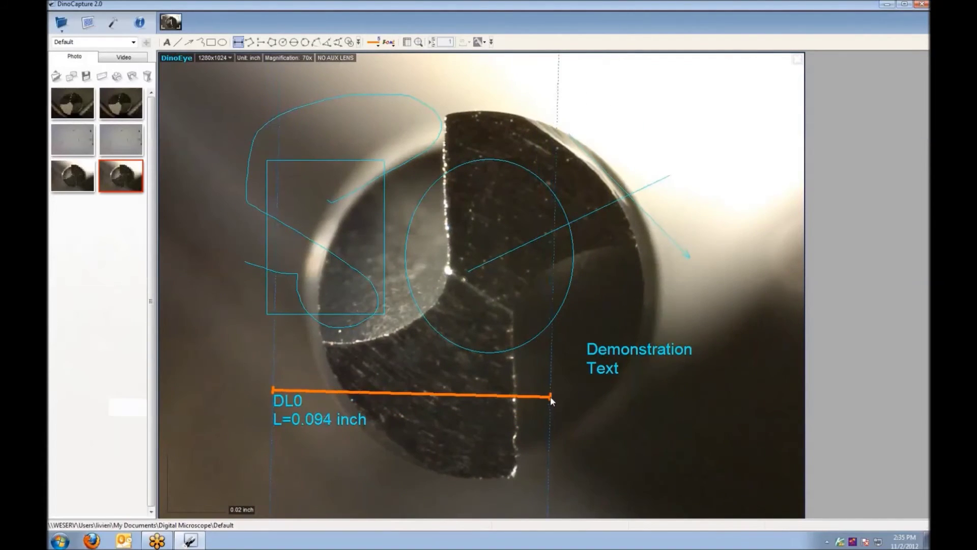
drag(551, 396, 551, 396)
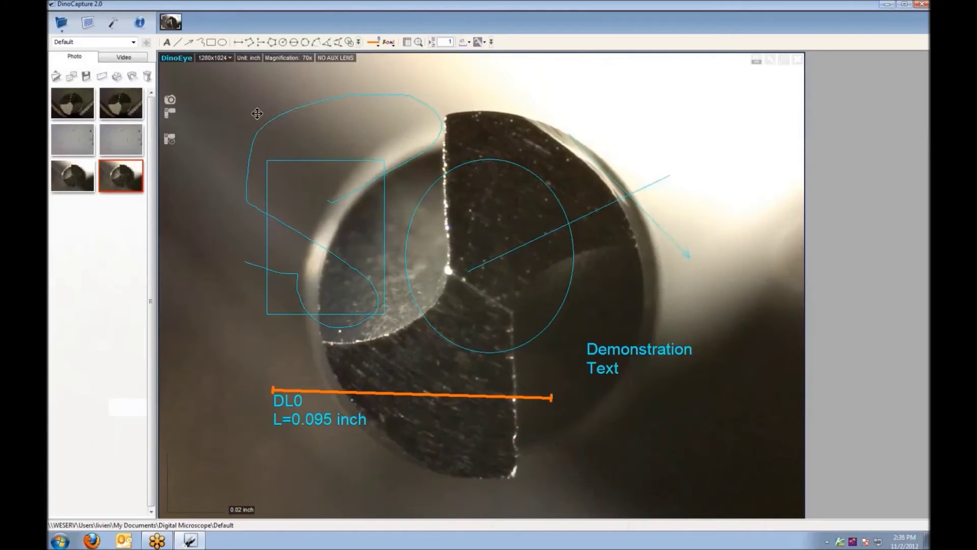
click(393, 47)
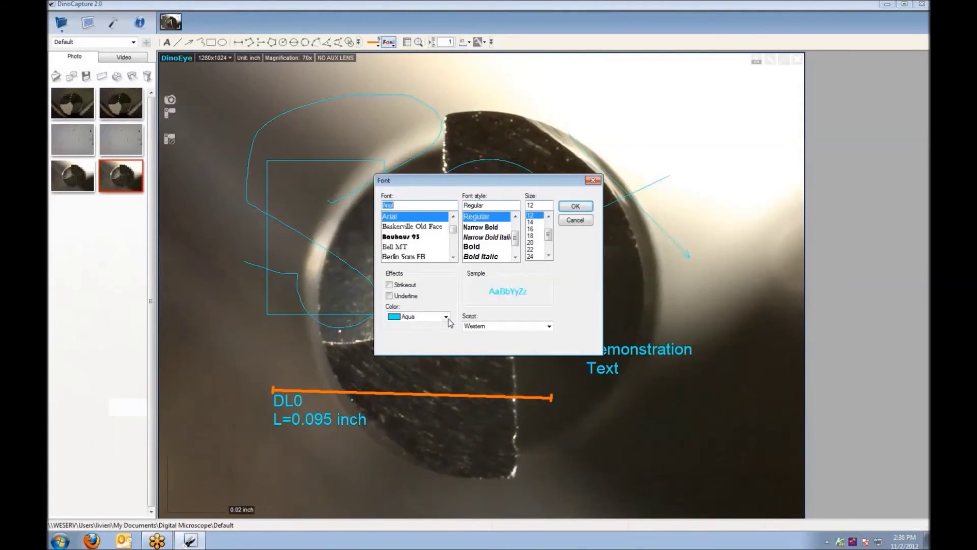
Step: Set the measurement label font to maroon Bauhaus 93, size 18
click(448, 319)
click(416, 332)
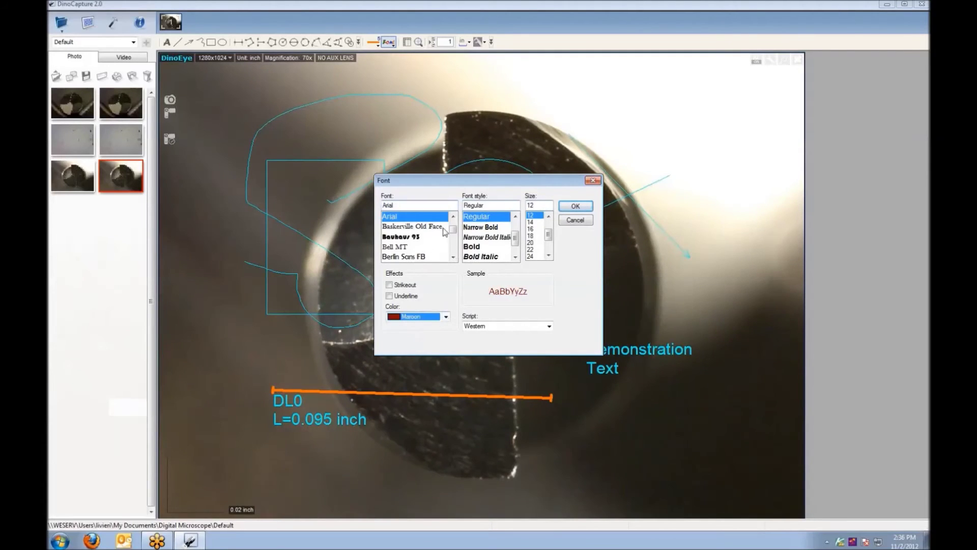
click(533, 236)
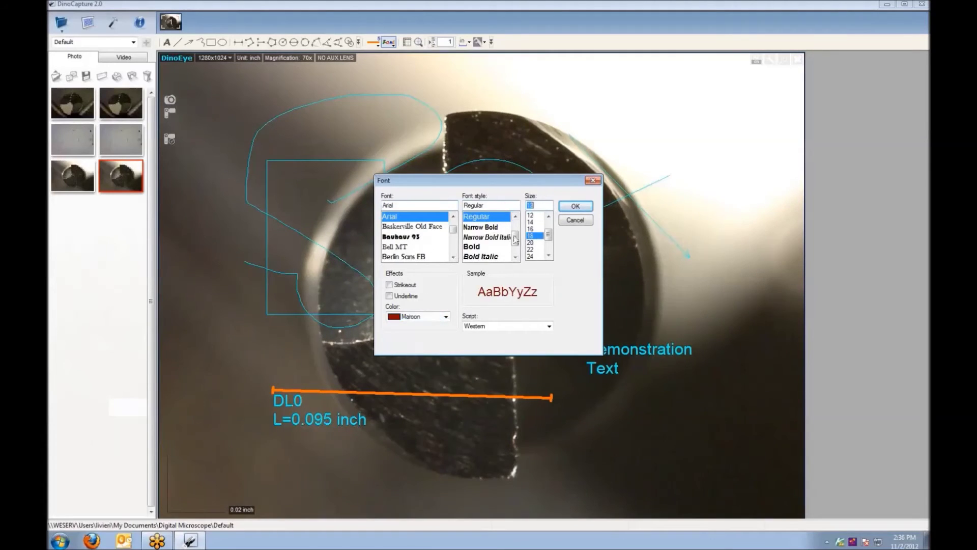
click(397, 237)
click(575, 206)
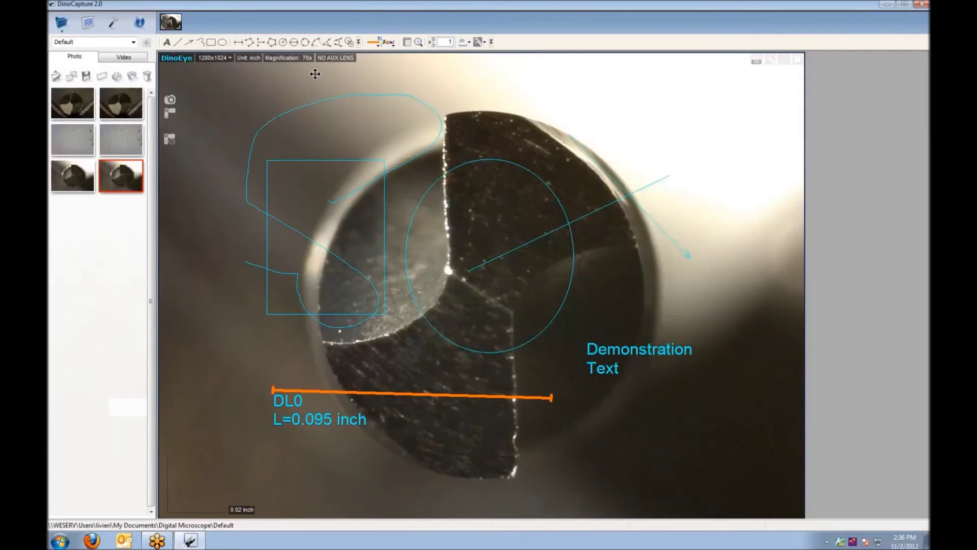
Step: Add parallel-line measurements along the drill edge: PL0 at 0.022 and PL1 at 0.030 inch
click(261, 42)
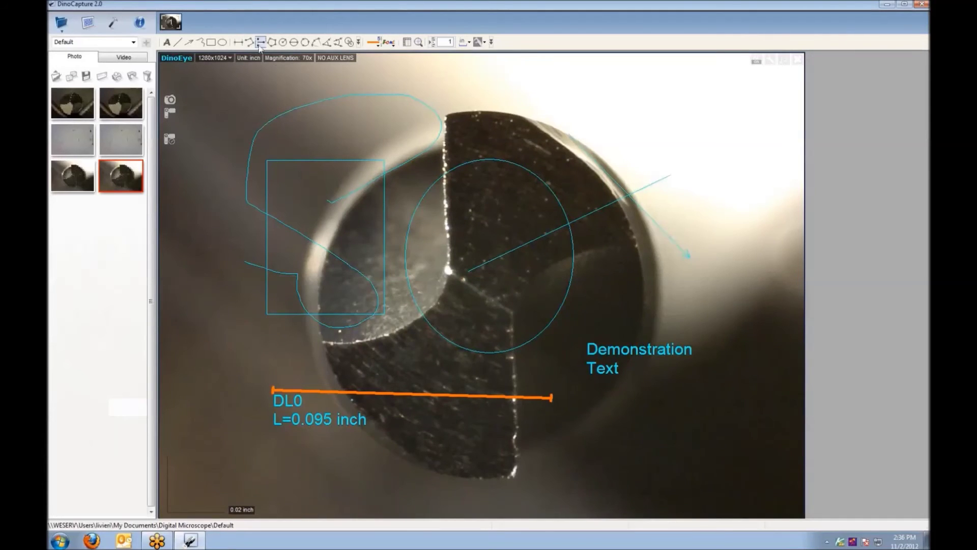
click(582, 108)
click(599, 261)
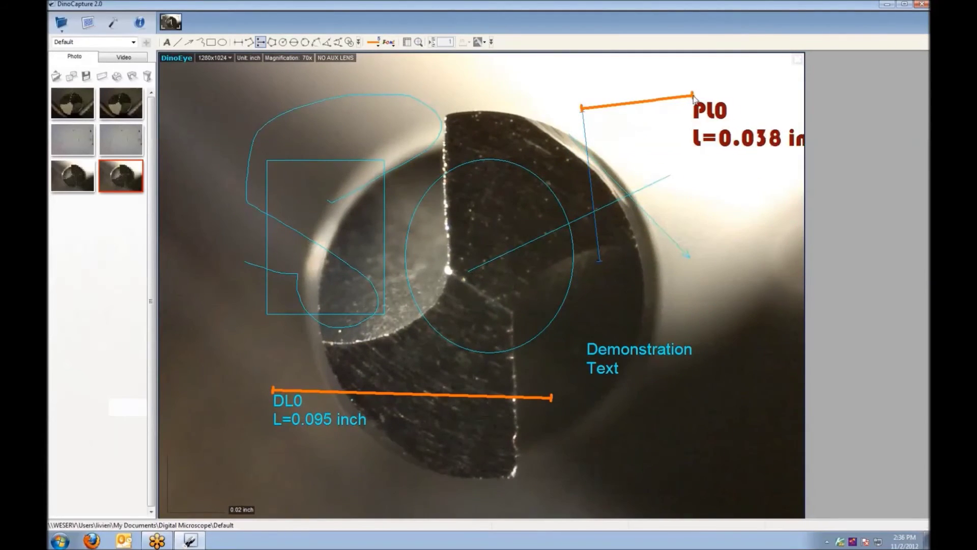
click(646, 99)
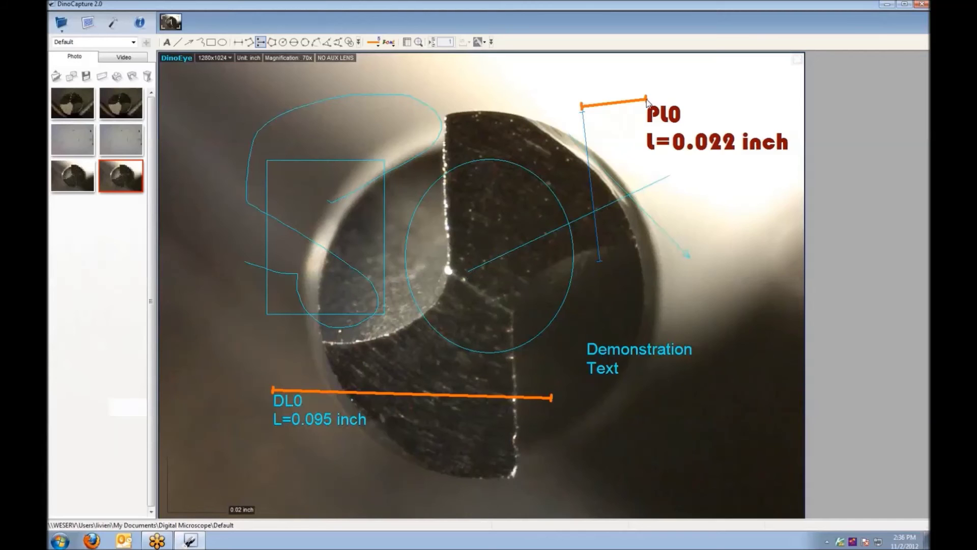
click(681, 197)
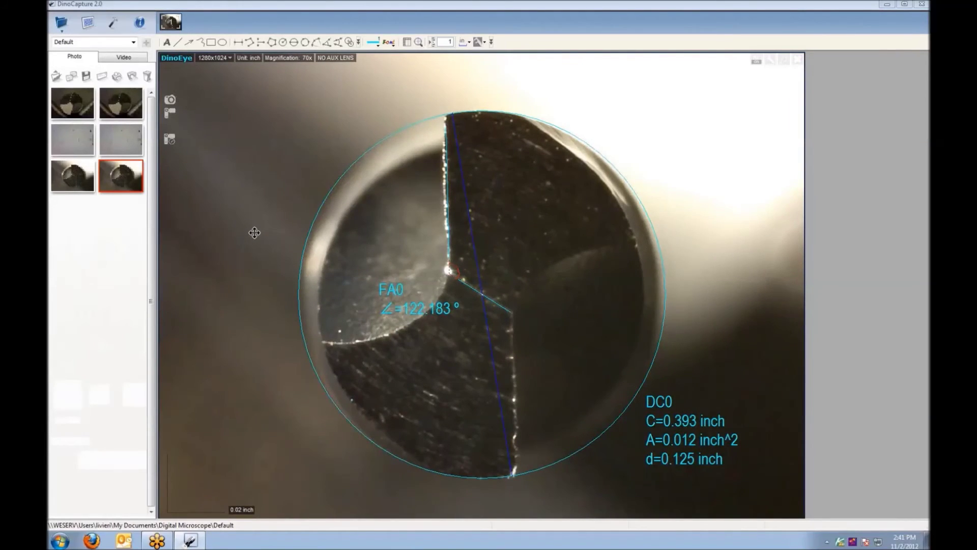
Step: Review the DC0 circle and FA0 angle readings in Measurement Properties, then export them to Excel
click(407, 42)
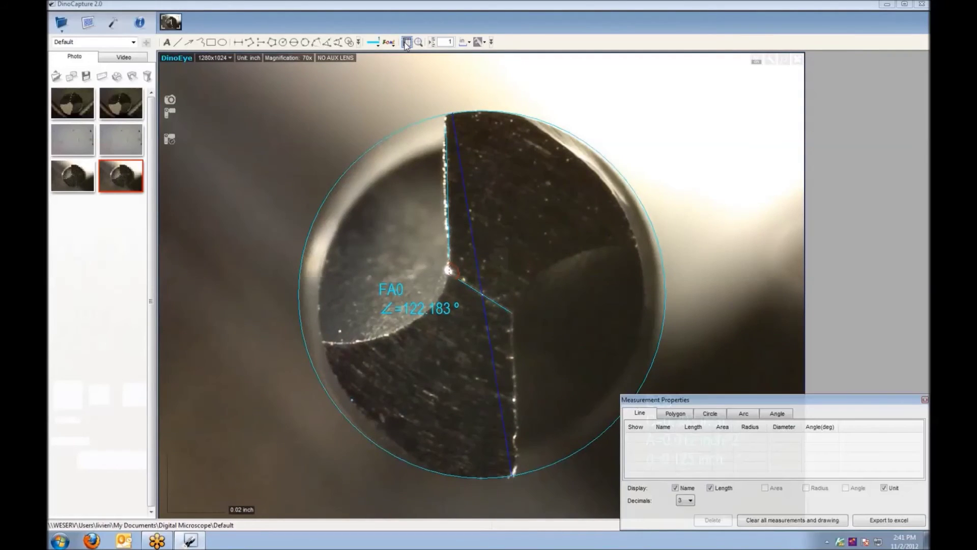
drag(744, 395, 621, 120)
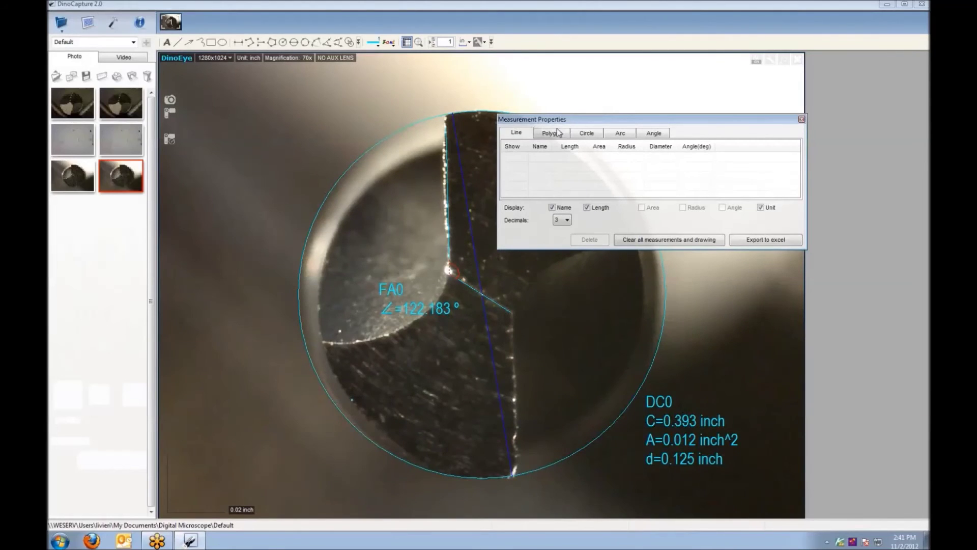
click(582, 137)
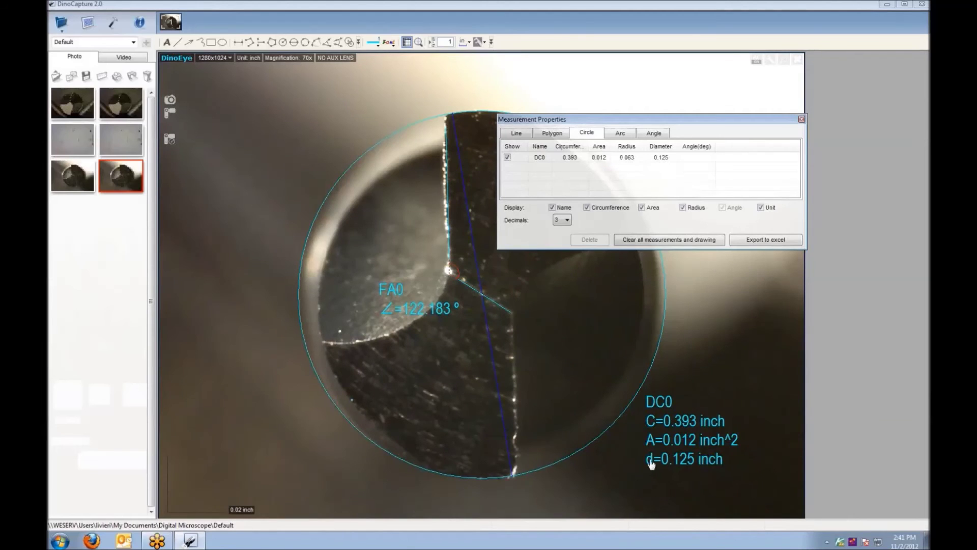
click(642, 134)
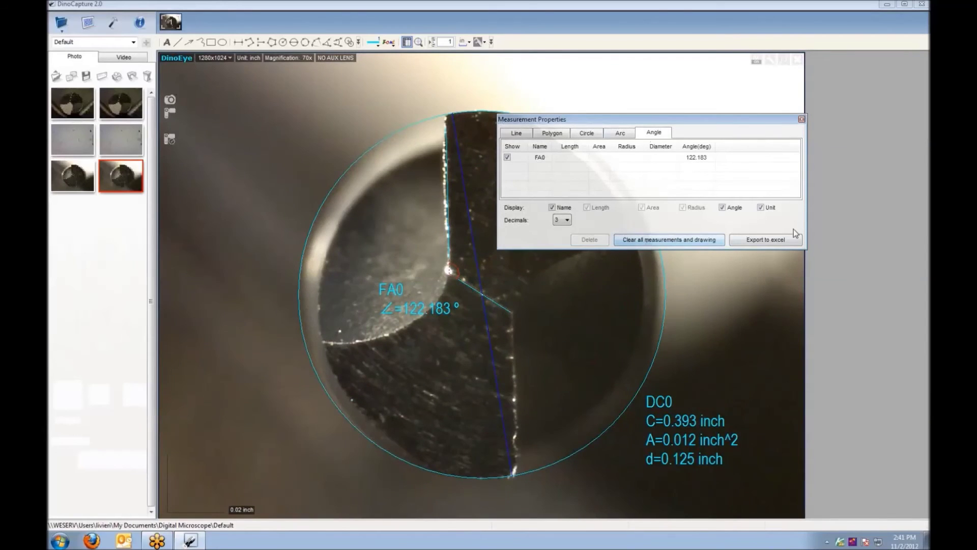
click(761, 240)
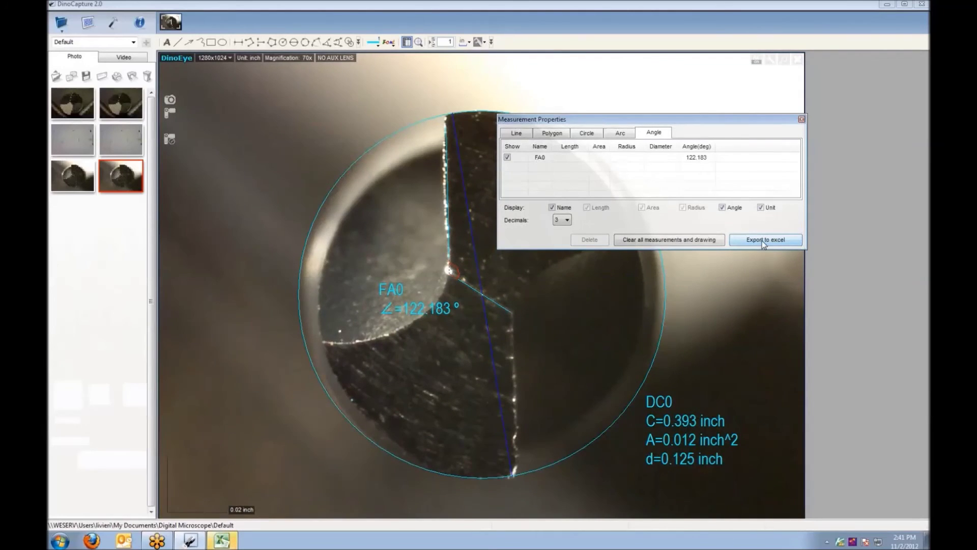
click(220, 543)
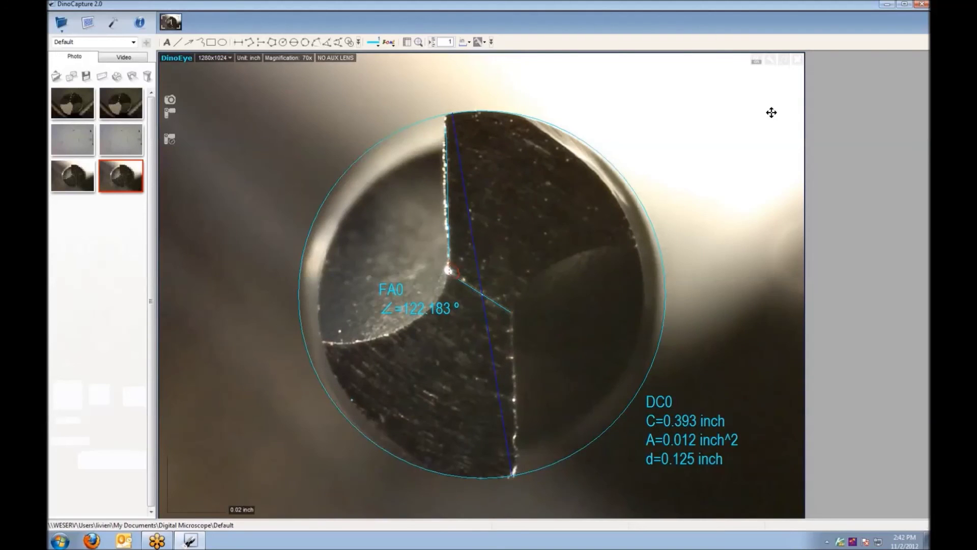
Step: Export the drawing overlay to a file named Demonstration
right_click(690, 191)
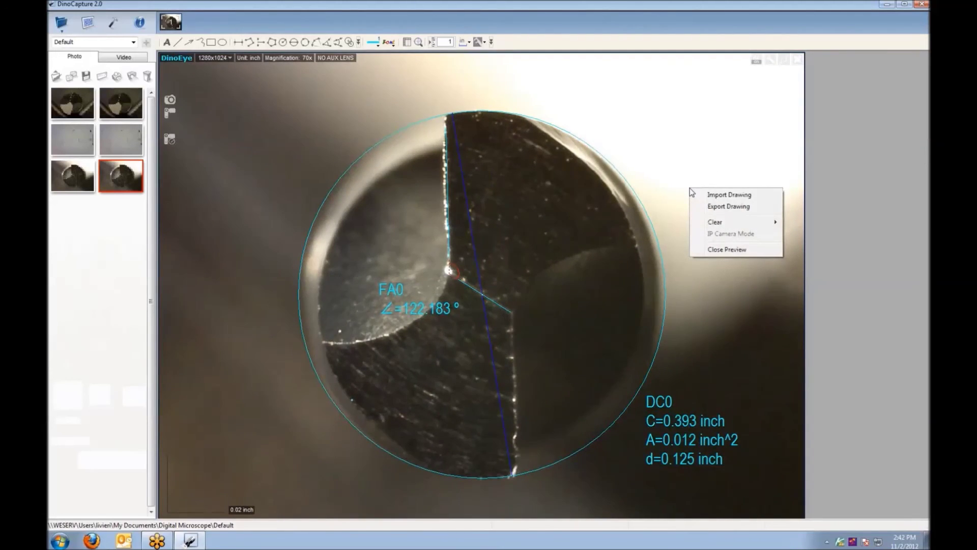
click(713, 206)
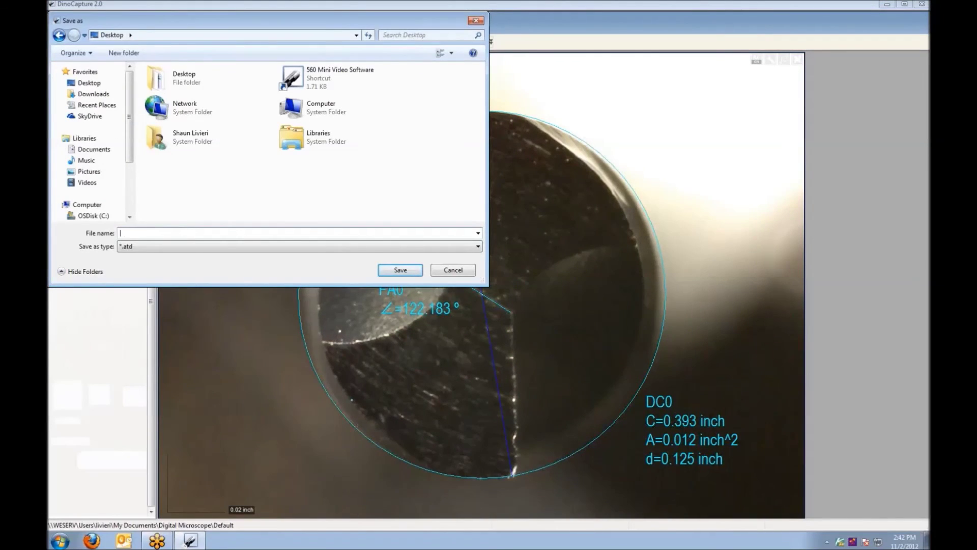
text(Demonstration)
key(Return)
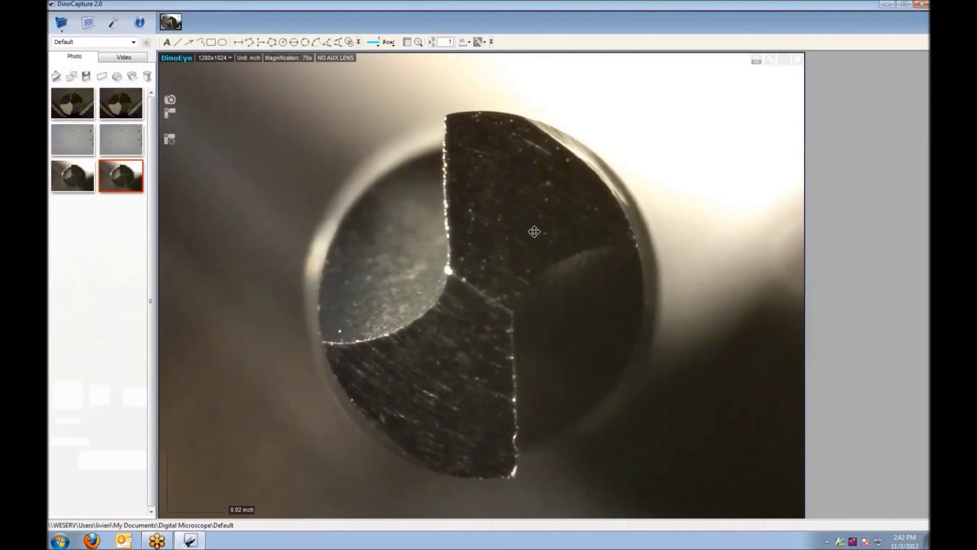
Step: Import Demonstration.atd from the Desktop as the image's drawing overlay
right_click(478, 294)
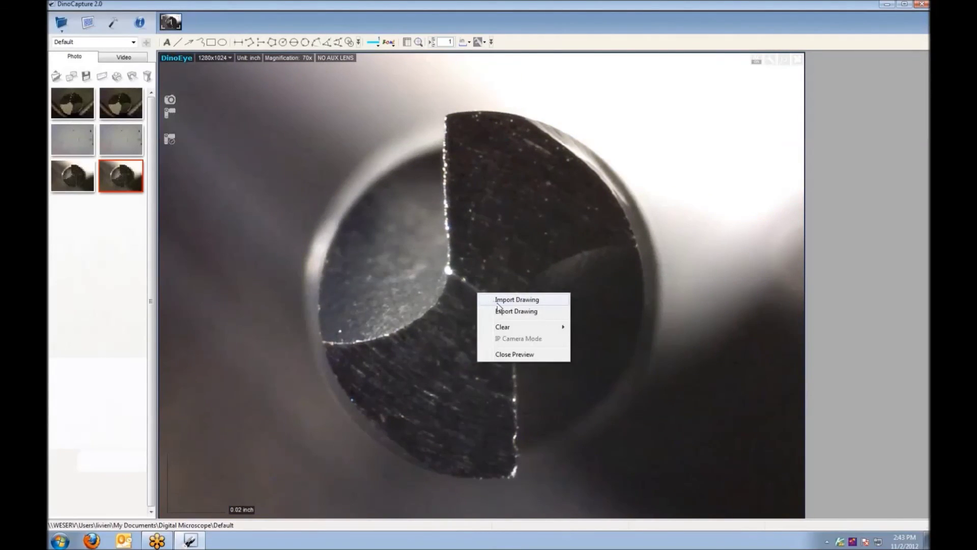
click(496, 301)
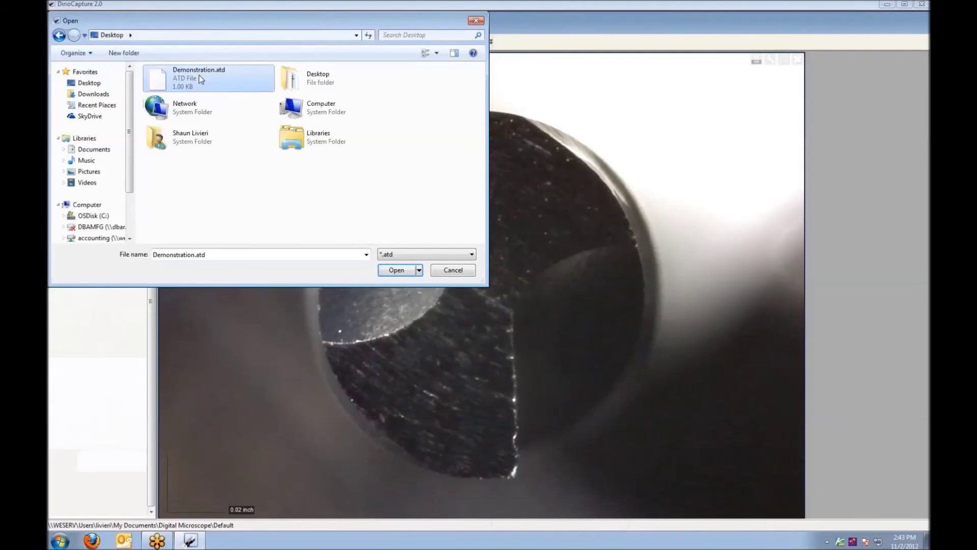
click(398, 270)
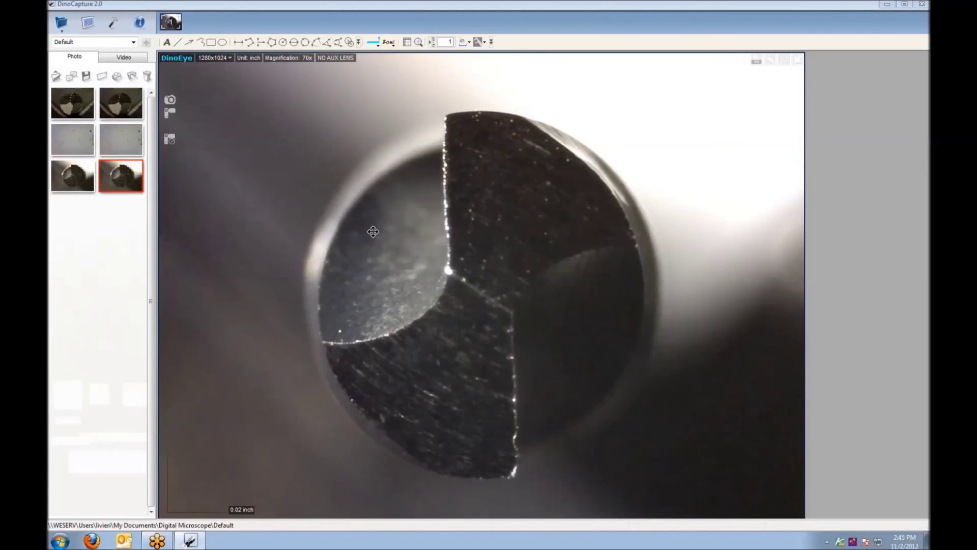
Step: Show captured image A006 in Transparency Mode and align it over the live drill view
double_click(112, 175)
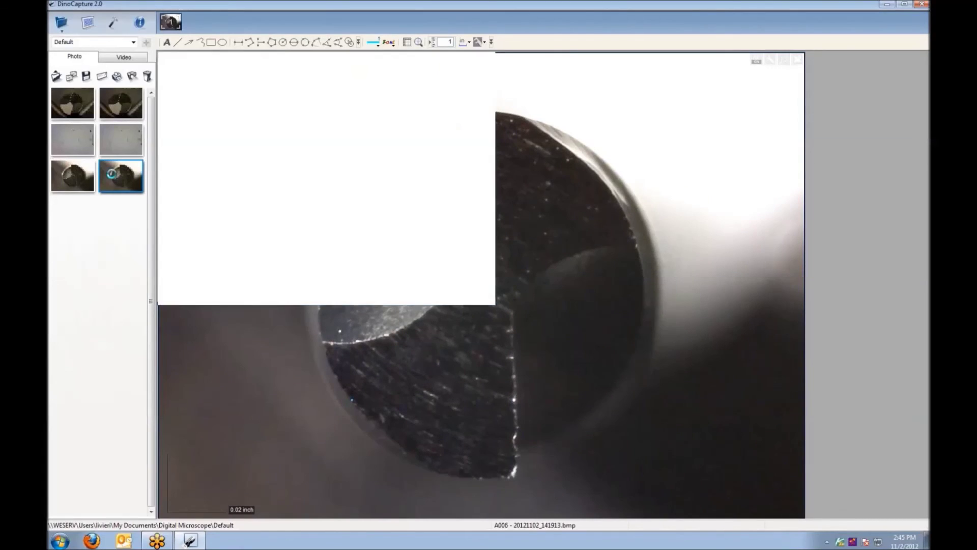
right_click(324, 167)
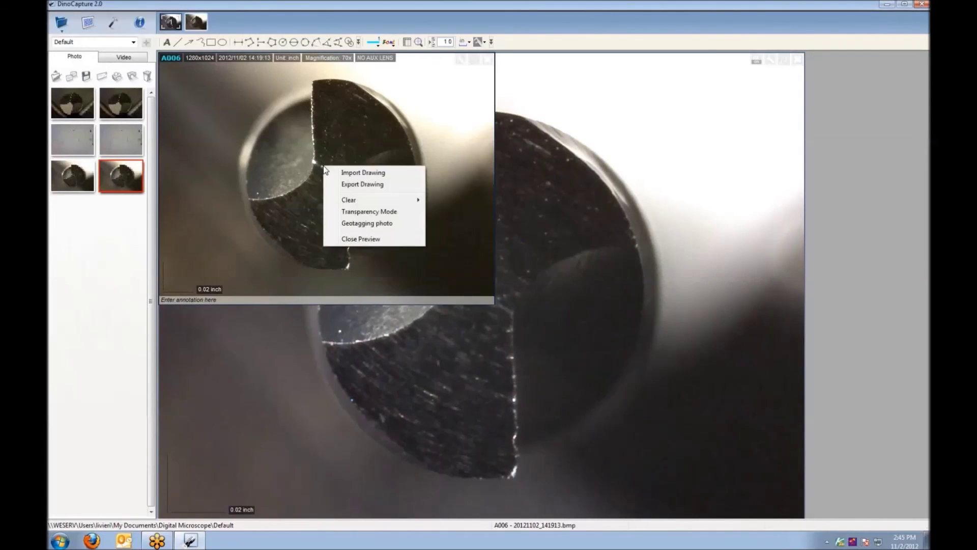
click(350, 212)
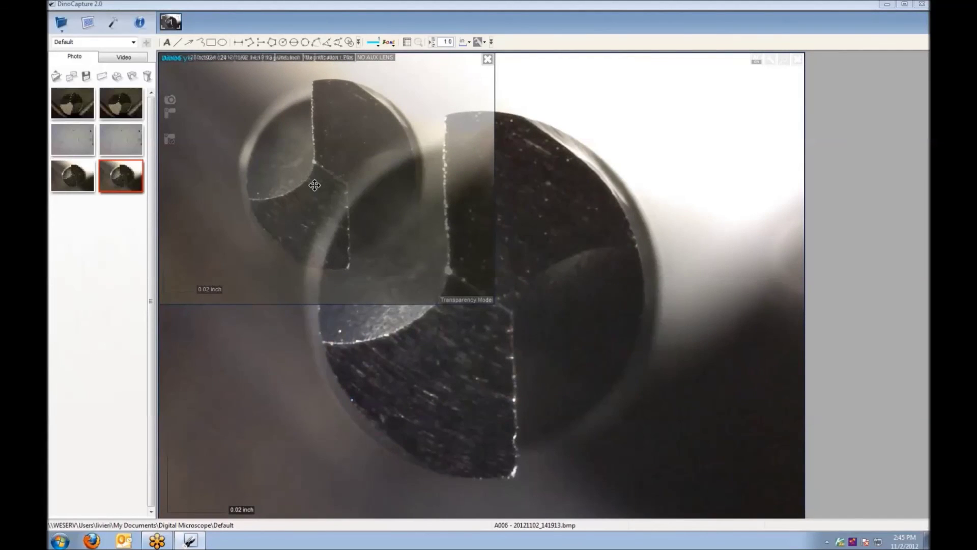
click(786, 60)
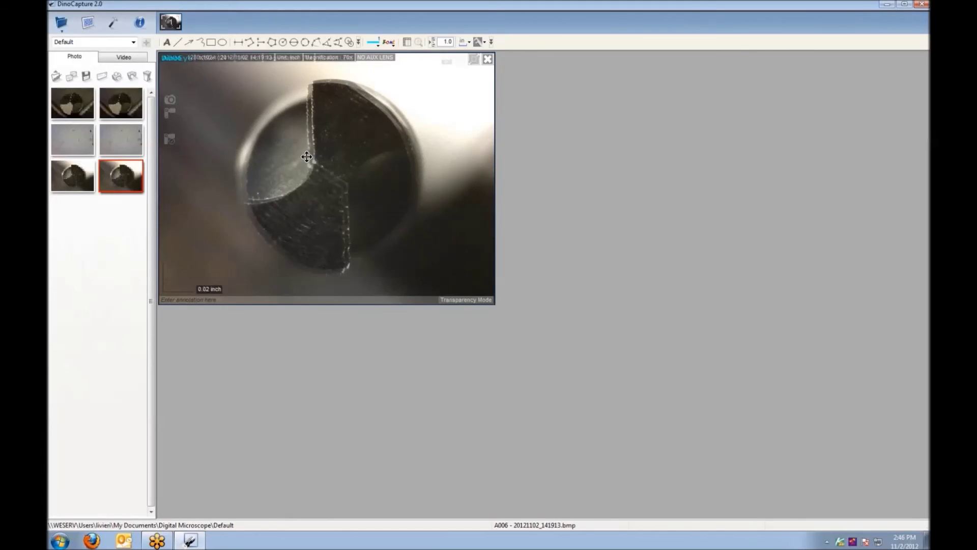
mouse_move(308, 155)
mouse_down()
mouse_move(324, 166)
mouse_move(301, 159)
mouse_up()
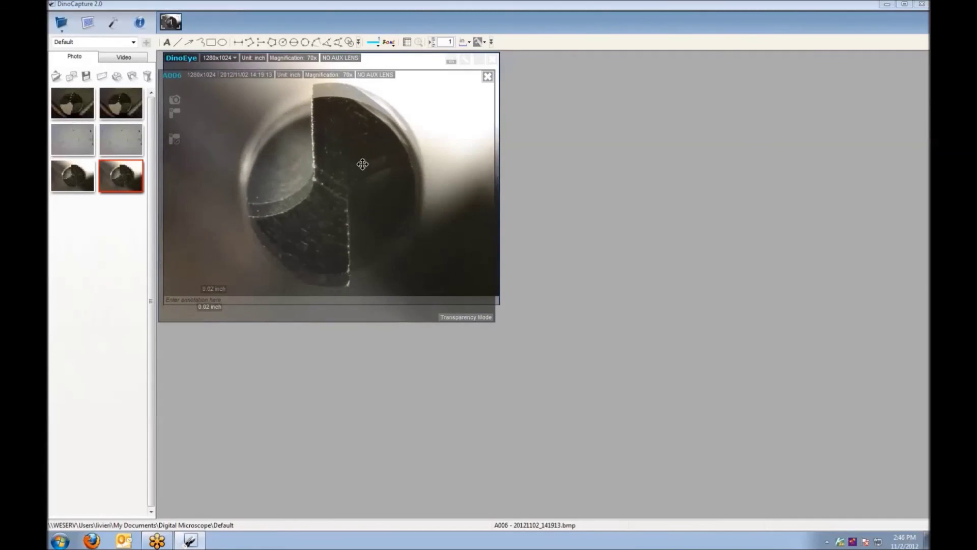
drag(361, 171, 362, 152)
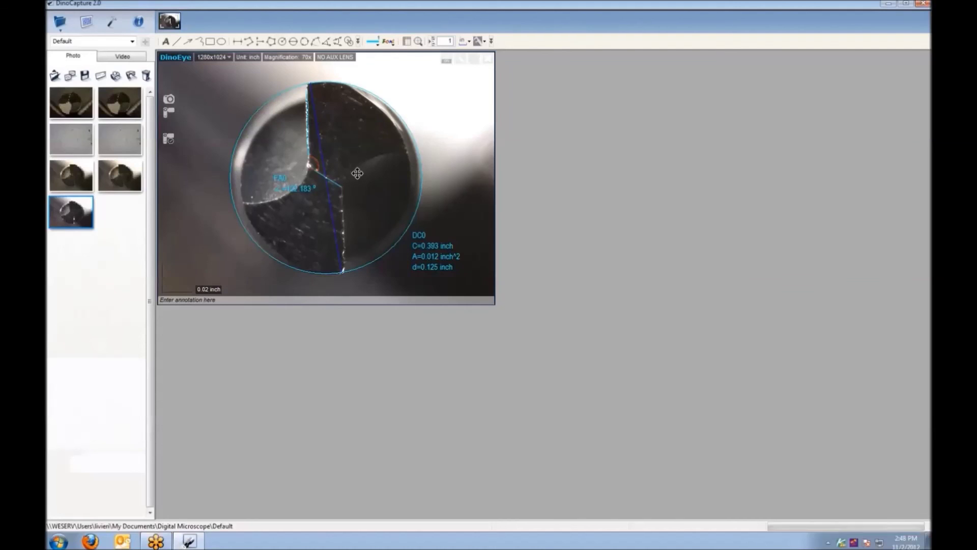
Step: Open snapshot A008 with its DC0 circle and FA0 angle, and reposition its window
double_click(111, 215)
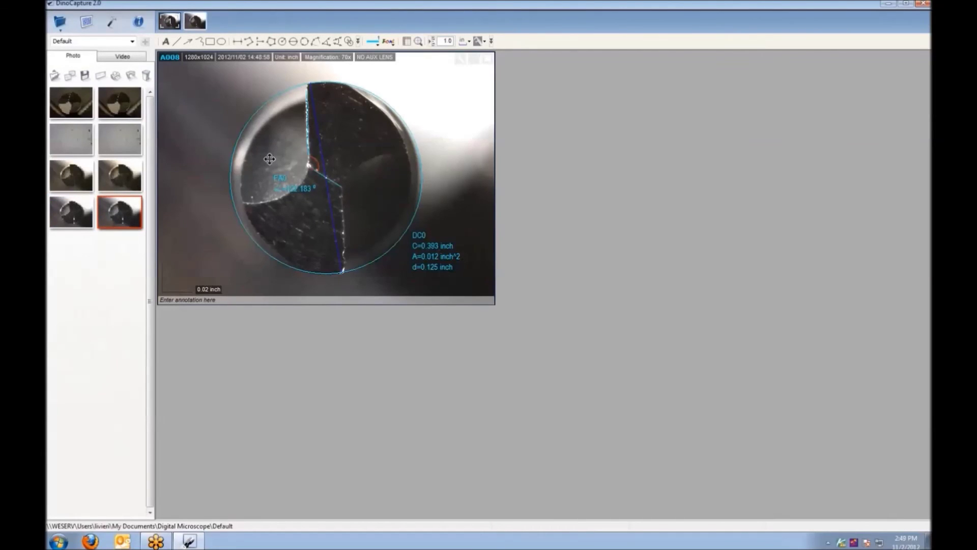
drag(291, 164, 263, 157)
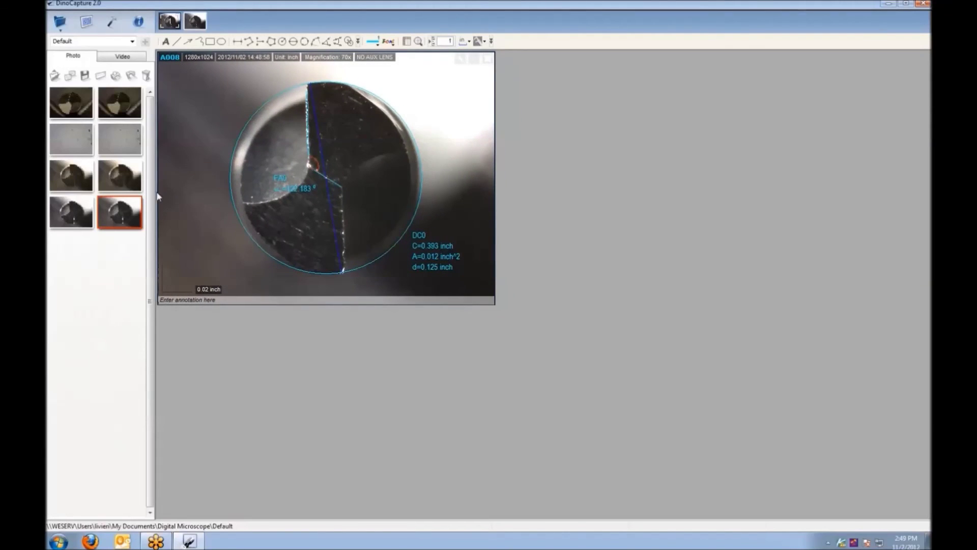